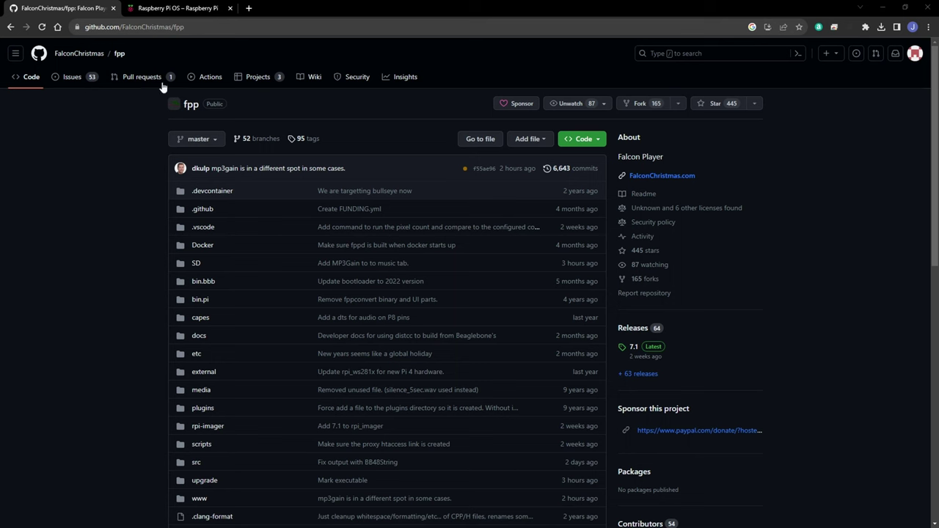
# - Open the fpp repository's releases and examine the 7.1 release's image selection notes and downloadable assets
pyautogui.click(632, 328)
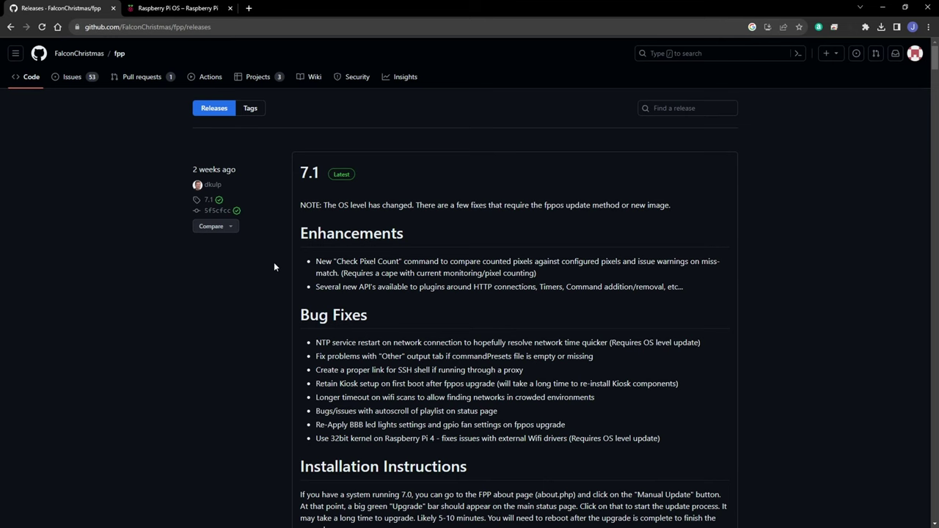
pyautogui.scroll(-7, 275, 272)
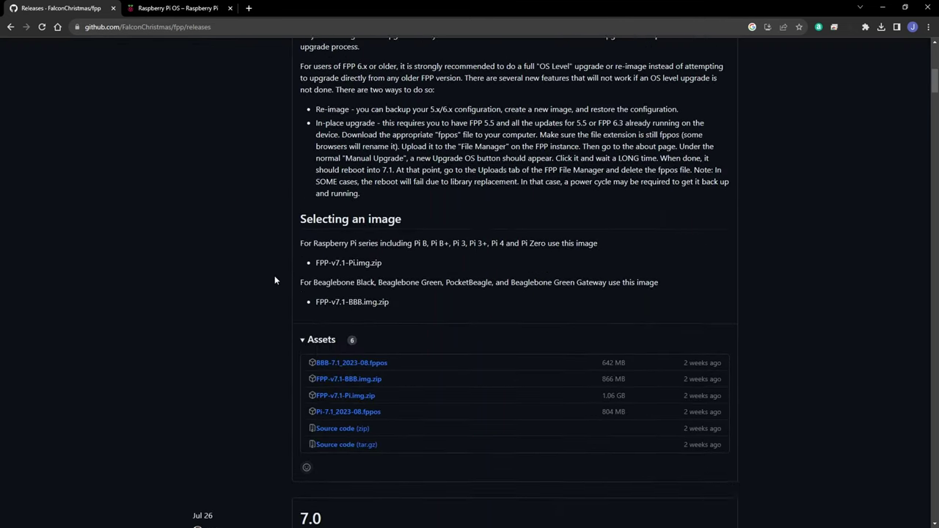
pyautogui.scroll(-1, 279, 286)
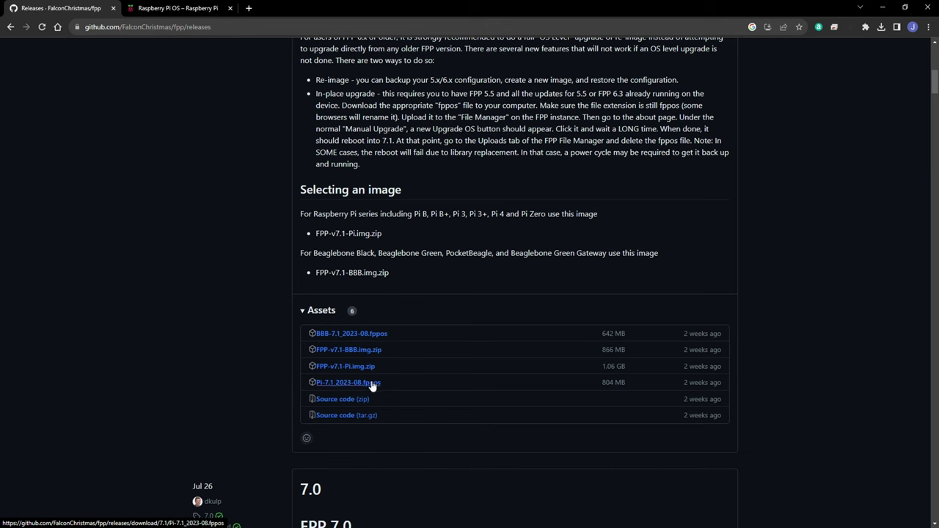
pyautogui.scroll(-1, 267, 172)
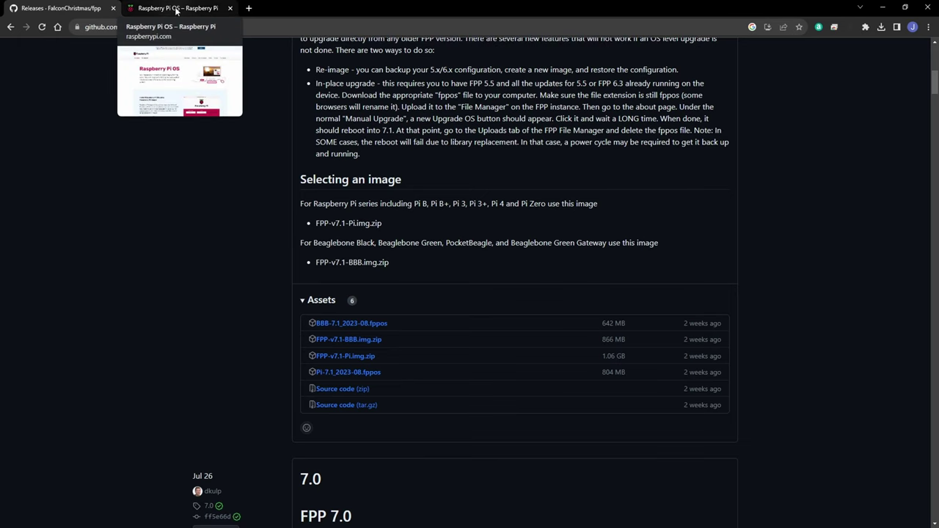
# - Download Raspberry Pi Imager for Windows from the Raspberry Pi OS software page
pyautogui.click(176, 9)
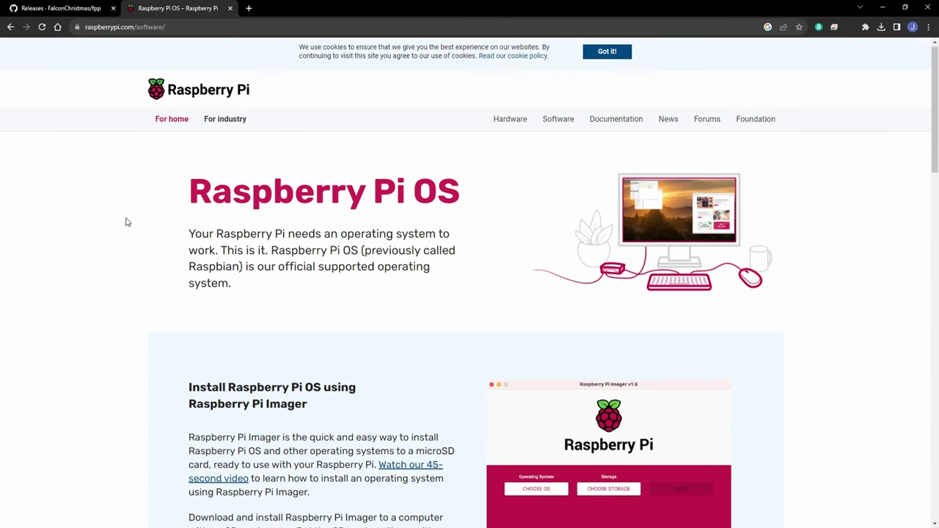
pyautogui.scroll(-1, 125, 220)
pyautogui.scroll(1, 123, 86)
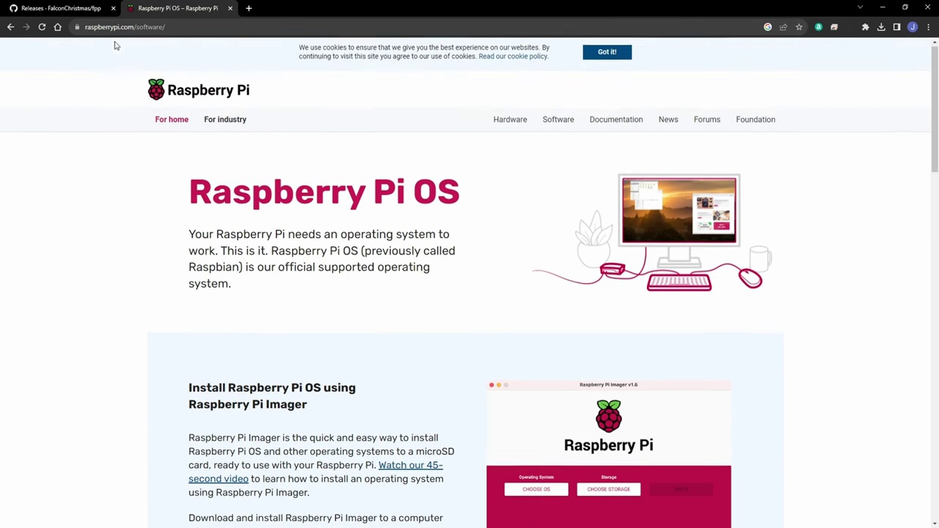
pyautogui.scroll(-3, 163, 225)
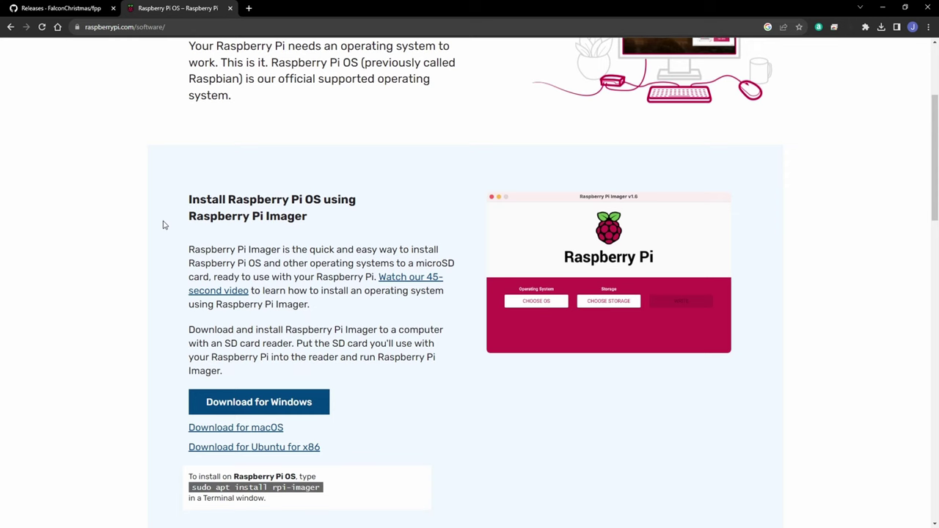
pyautogui.click(274, 391)
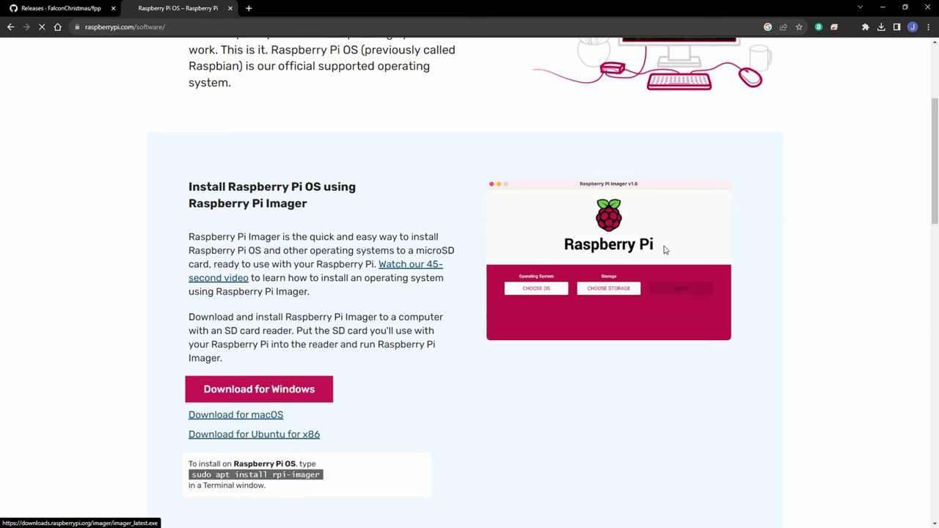
# - Run the Raspberry Pi Imager 1.7.5 installer and complete its setup
pyautogui.click(387, 248)
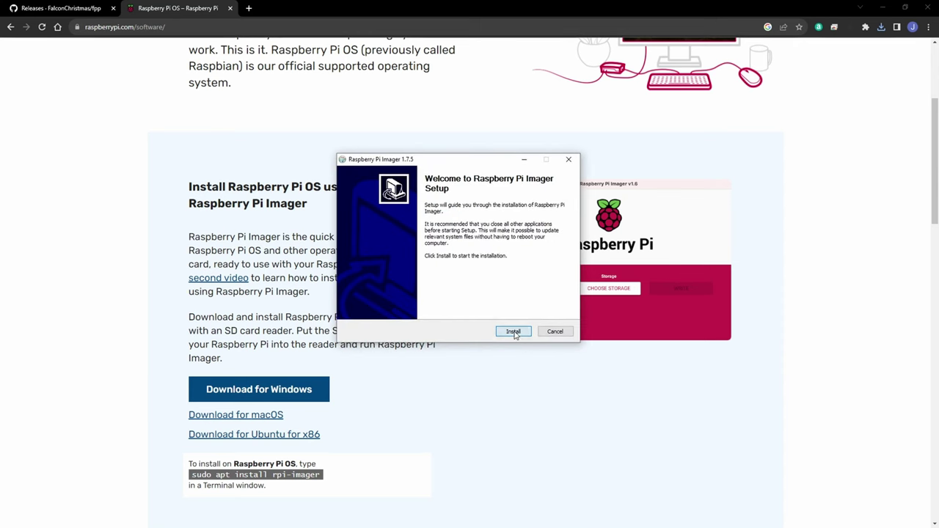
pyautogui.click(513, 332)
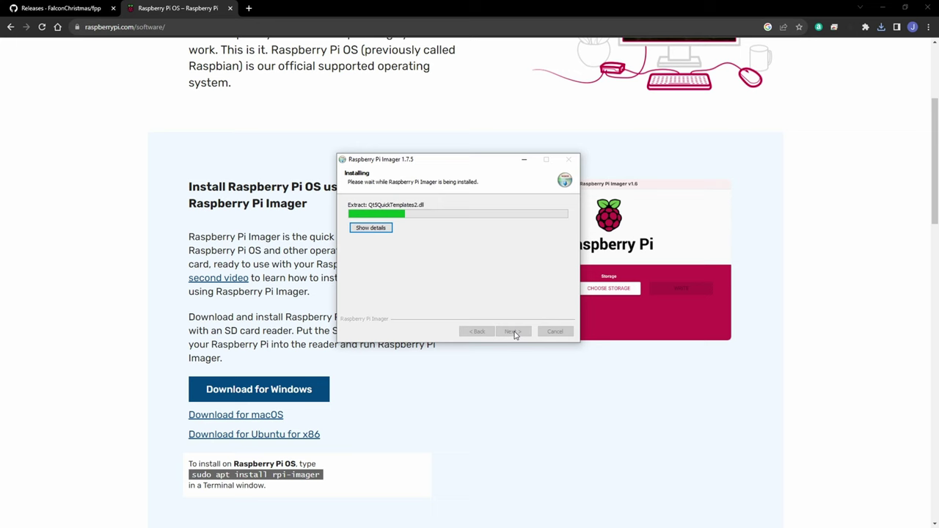
pyautogui.click(513, 332)
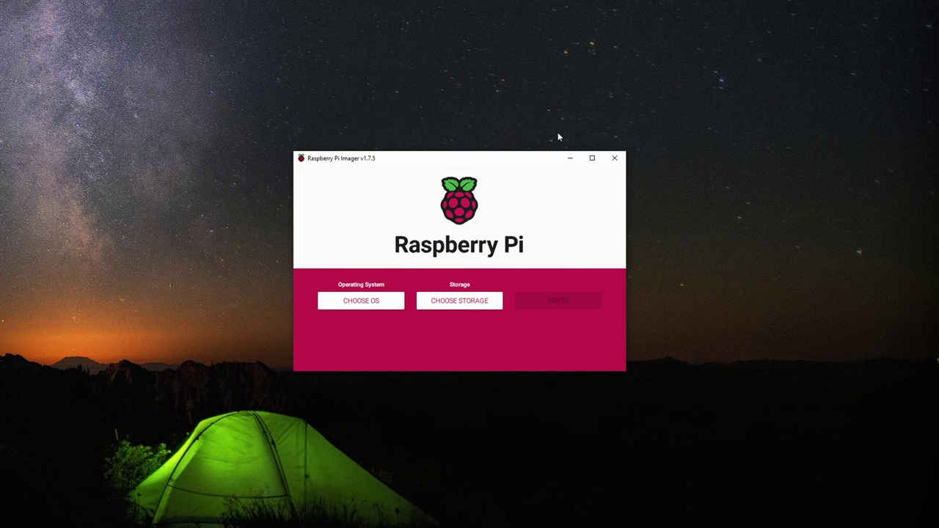
# - In Raspberry Pi Imager, choose FPP v7.1 Pi from the Falcon Player images among the other specific-purpose operating systems
pyautogui.click(359, 302)
pyautogui.scroll(-3, 462, 259)
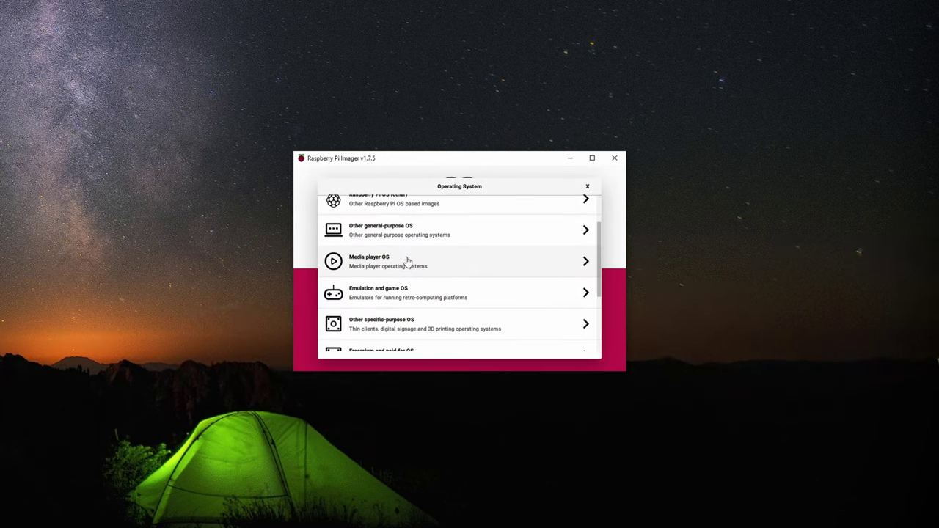
pyautogui.scroll(-2, 408, 262)
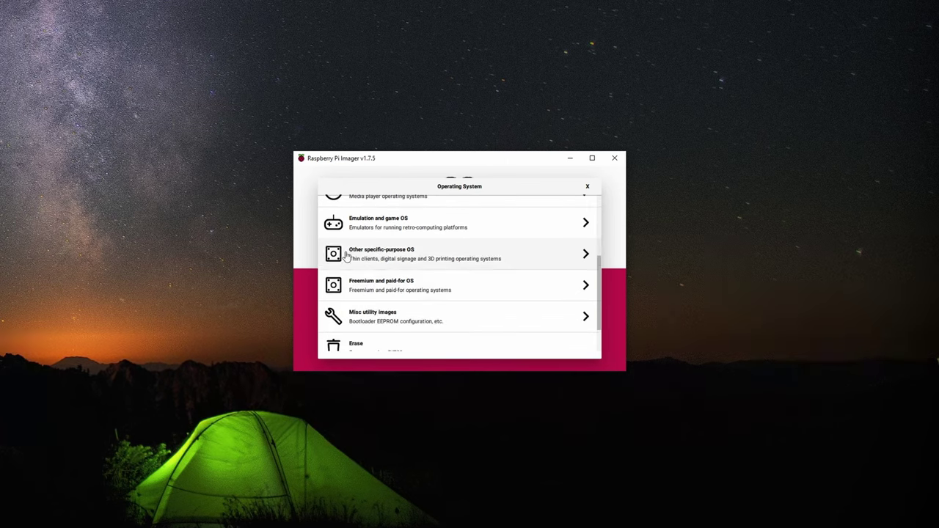
pyautogui.click(397, 257)
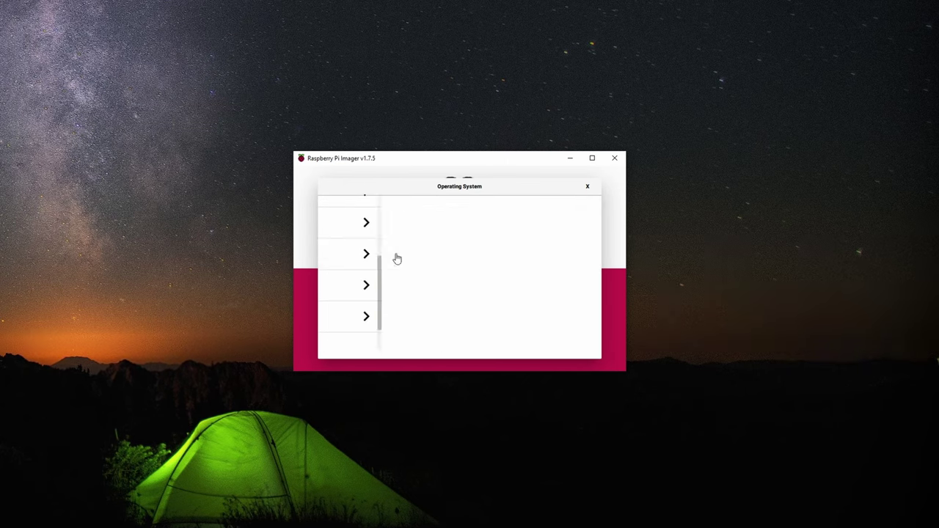
pyautogui.scroll(-3, 432, 261)
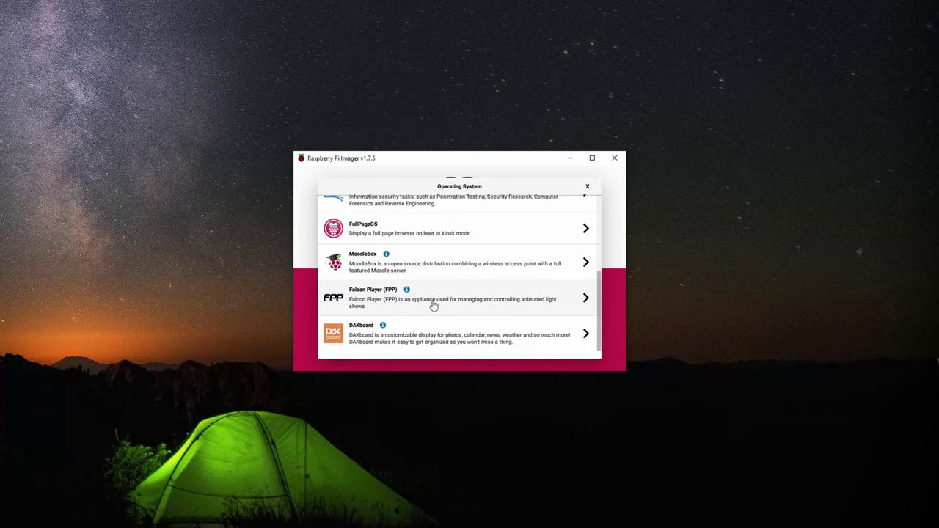
pyautogui.click(390, 299)
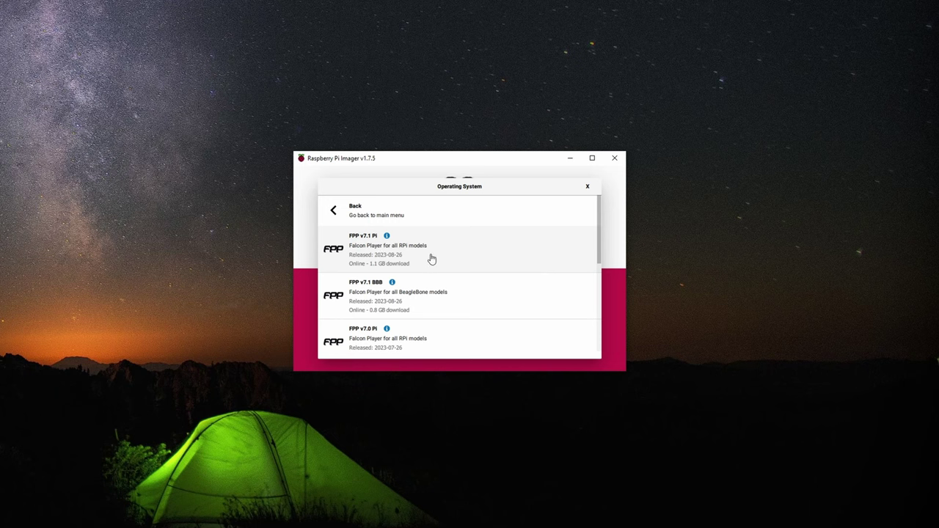
pyautogui.scroll(-3, 423, 275)
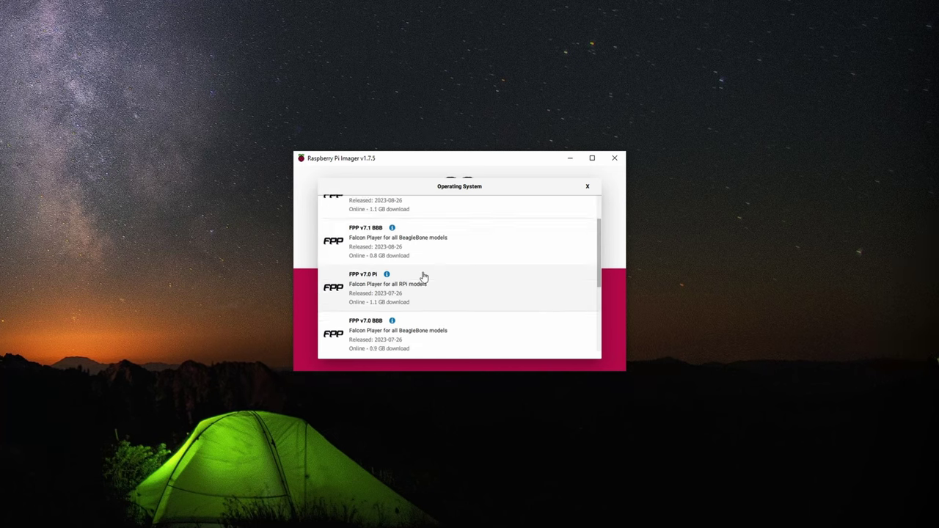
pyautogui.scroll(-3, 424, 261)
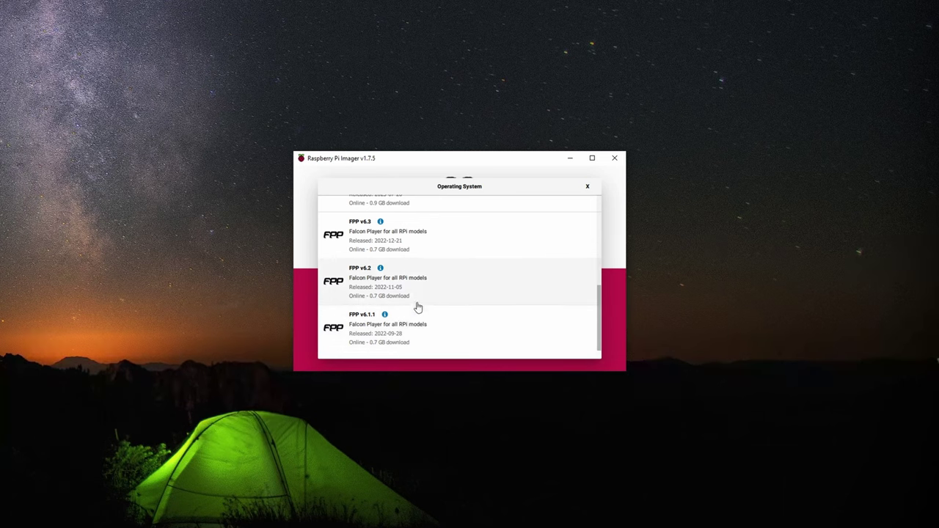
pyautogui.scroll(6, 424, 297)
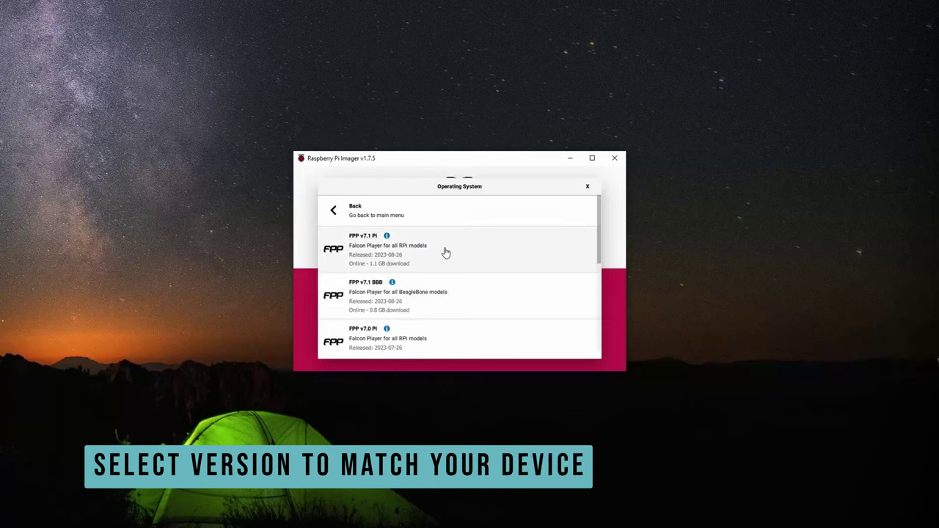
pyautogui.click(422, 252)
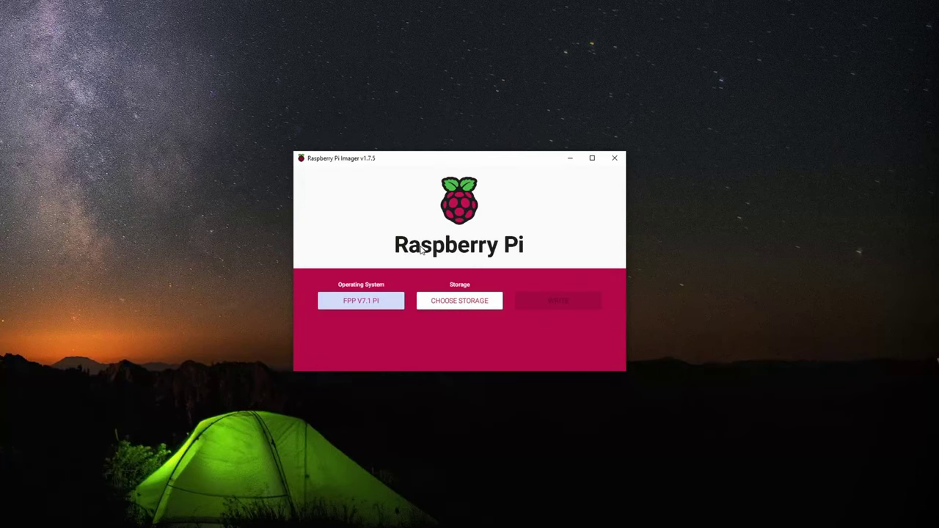
# - Select the 15.9 GB Mass Storage Device as storage and write the image to it, agreeing to erase its existing data
pyautogui.click(464, 306)
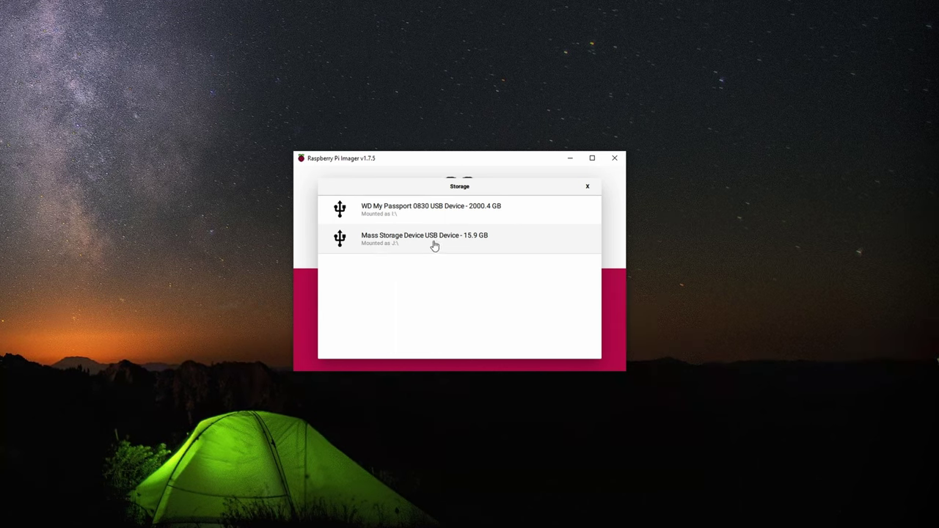
pyautogui.click(409, 244)
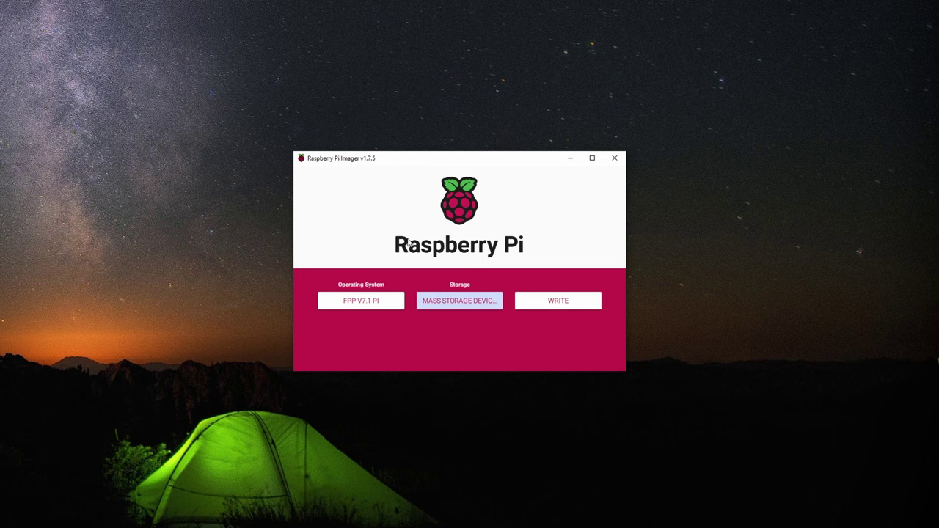
pyautogui.click(553, 302)
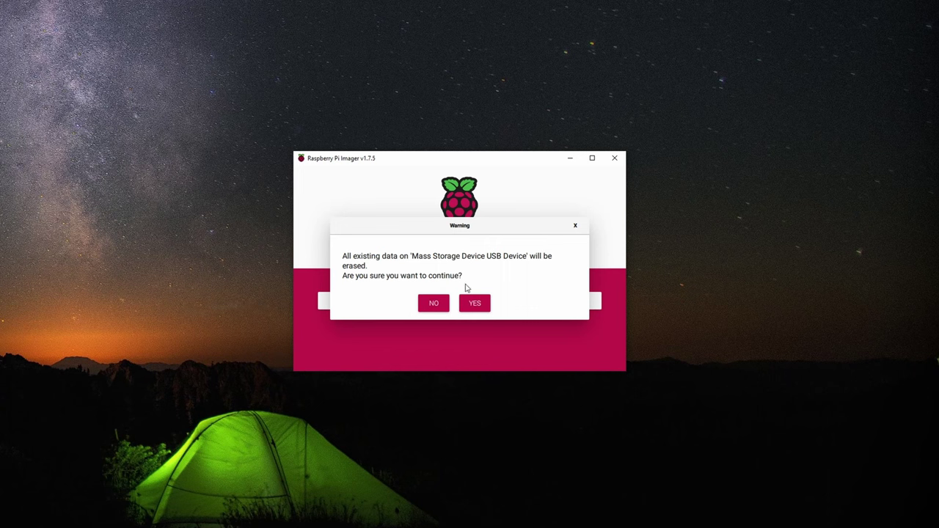
pyautogui.click(475, 305)
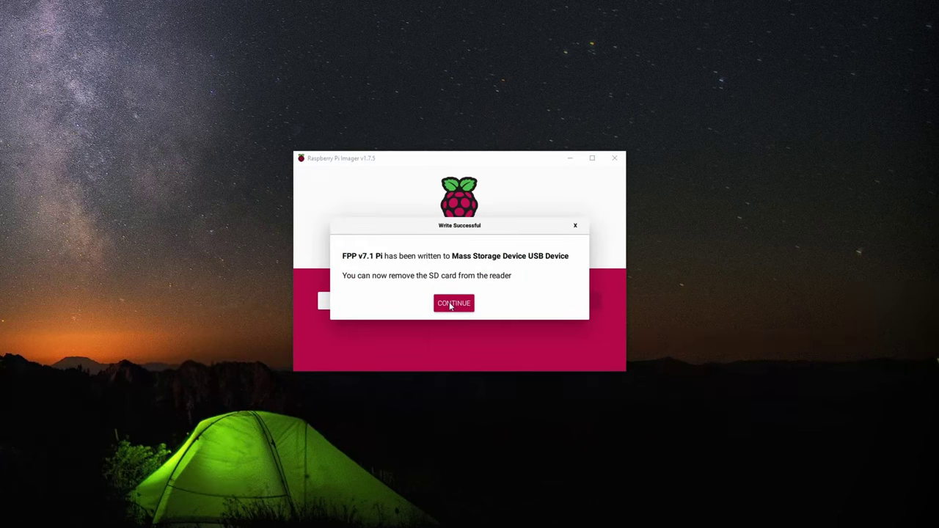
pyautogui.click(452, 303)
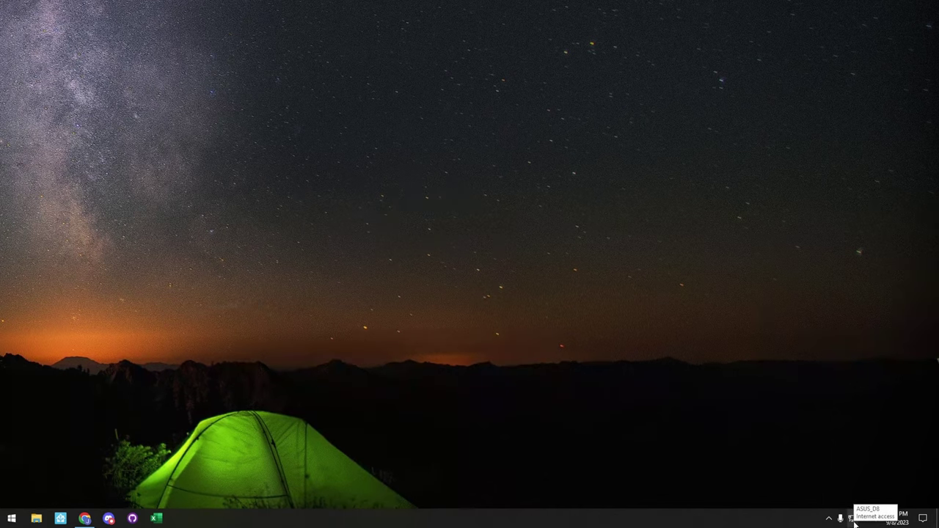
# - Connect the PC to the FPP Wi-Fi network by entering its network security key, and decline making the PC discoverable
pyautogui.click(853, 520)
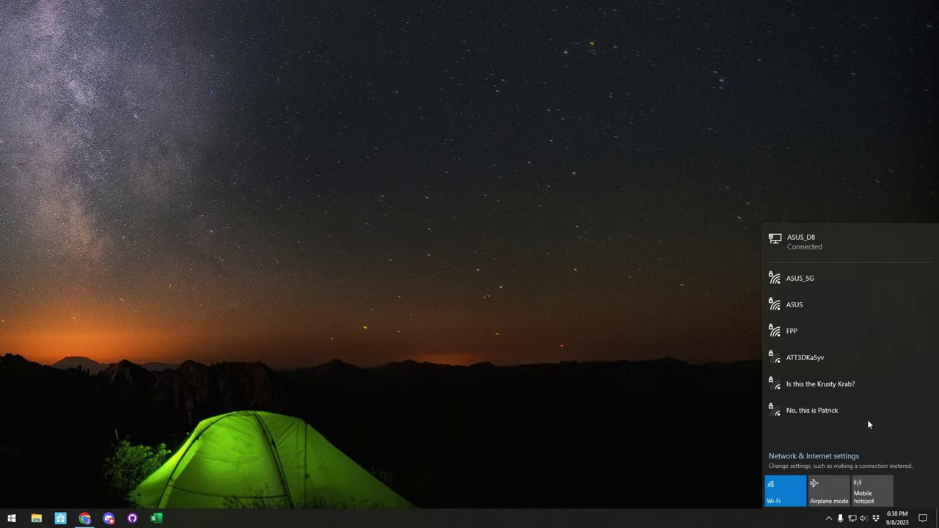
pyautogui.click(838, 332)
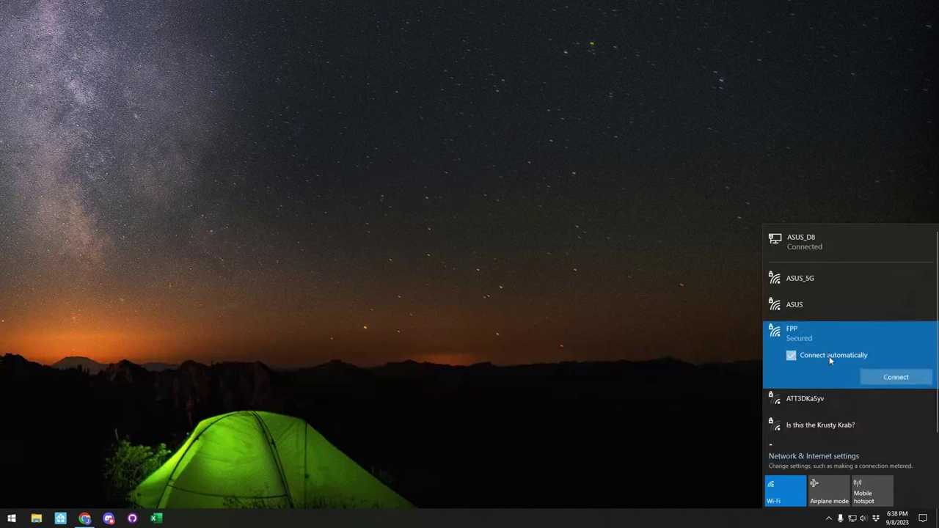
pyautogui.click(830, 356)
pyautogui.press('Return')
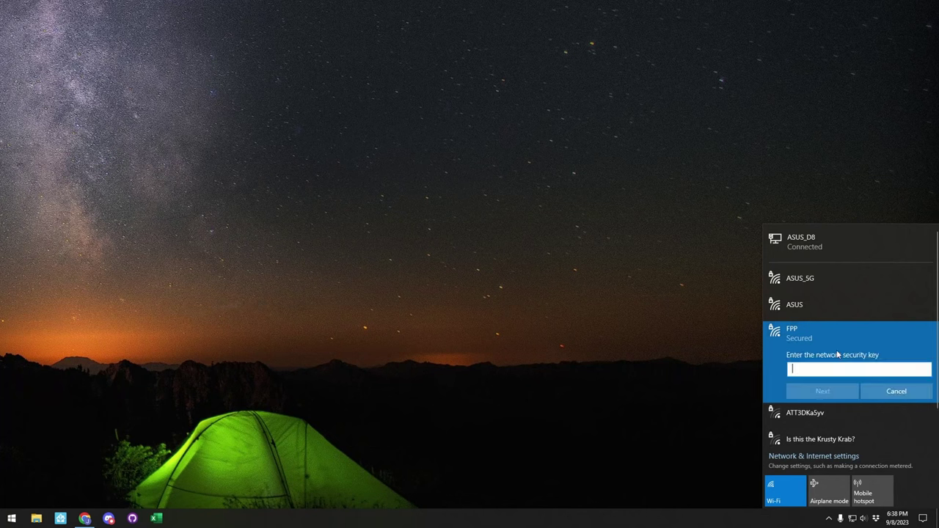
pyautogui.write('aaaaaaaaa')
pyautogui.click(824, 394)
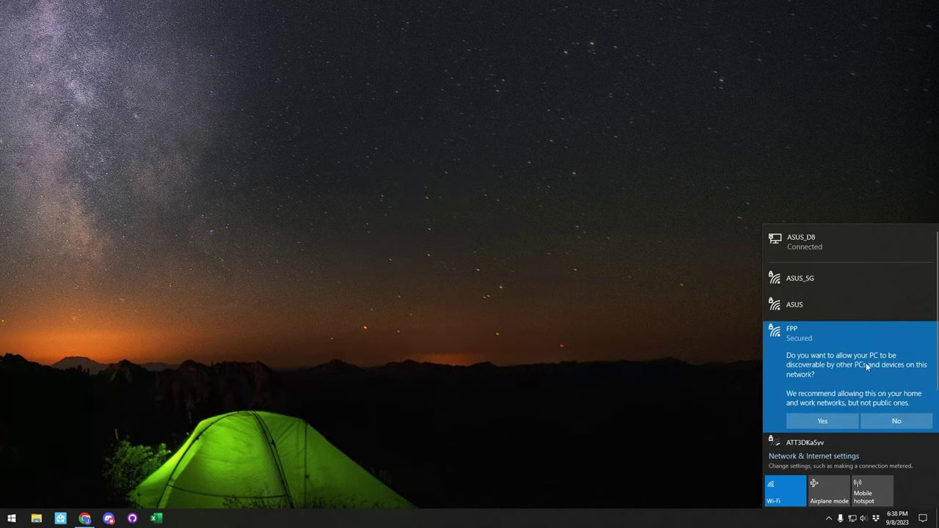
pyautogui.click(898, 422)
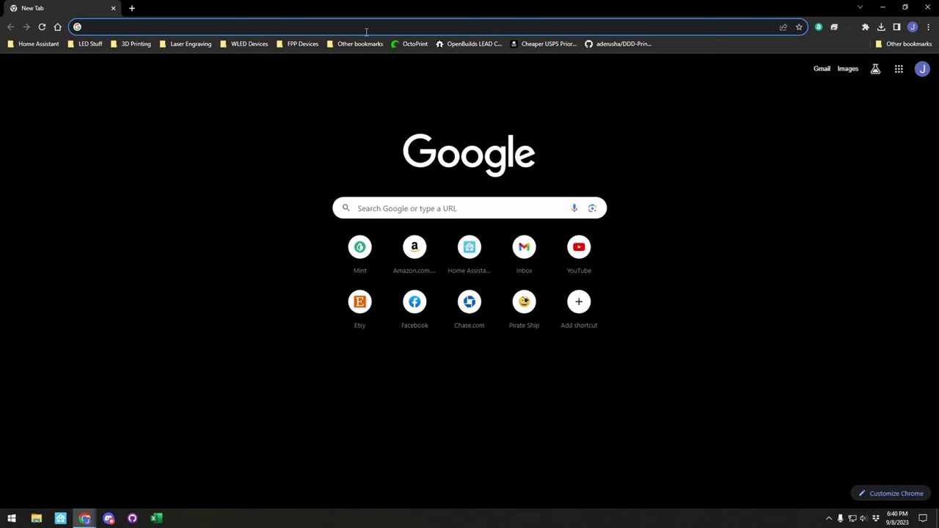
# - Open the Falcon Player web interface at 192.168.8.1 in the Chrome browser
pyautogui.write('192.16')
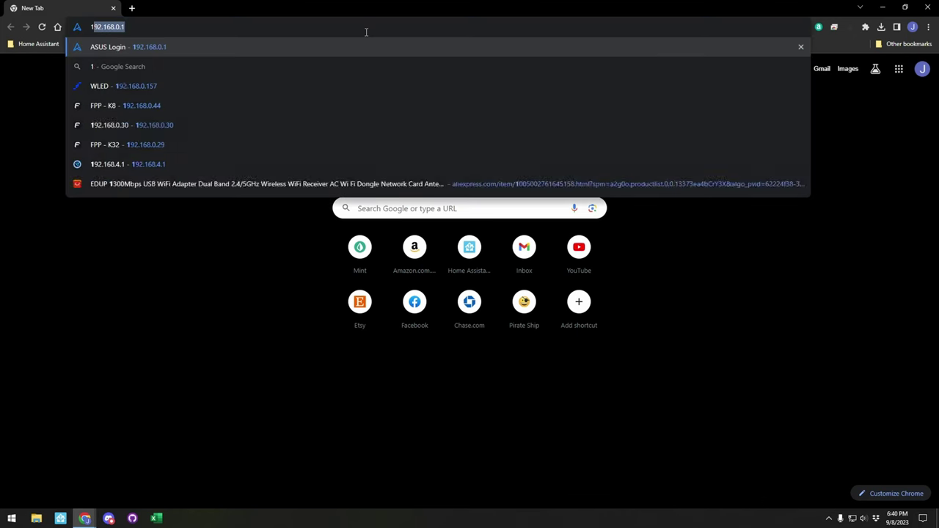
pyautogui.write('8.')
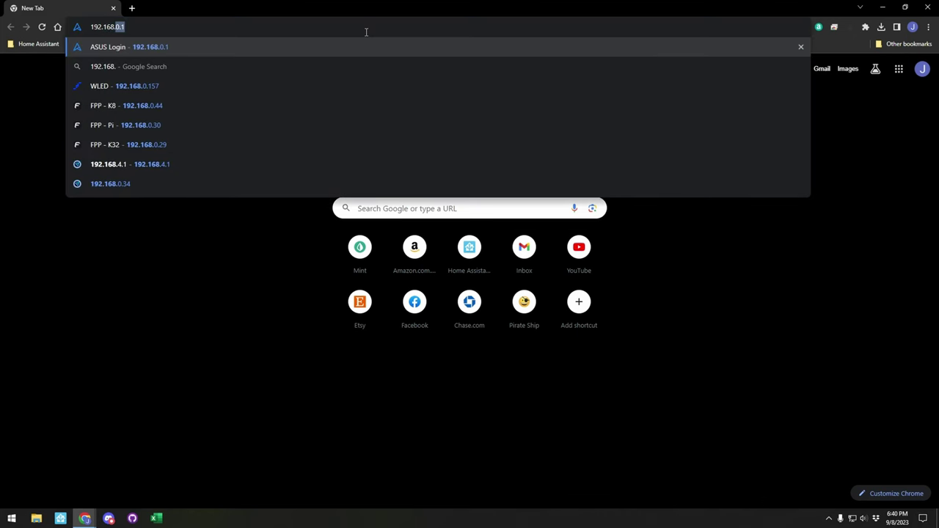
pyautogui.write('8.1')
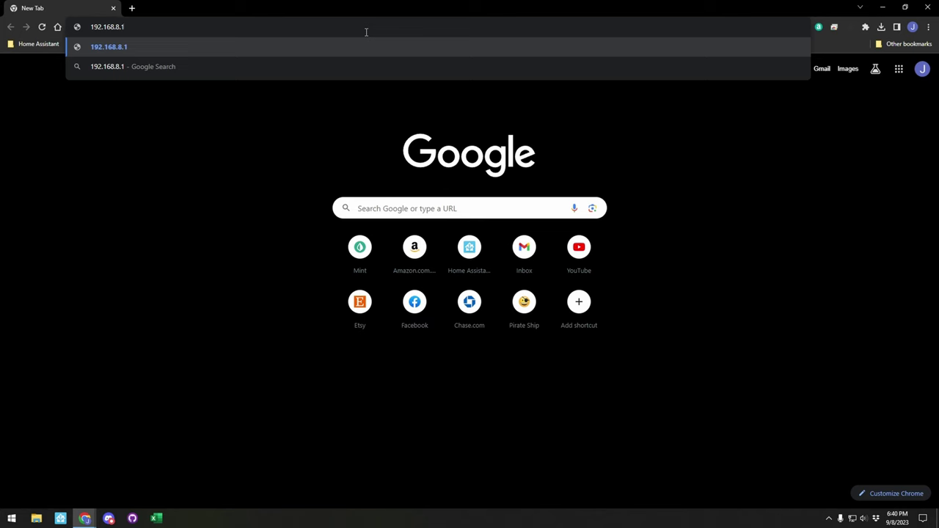
pyautogui.press('Return')
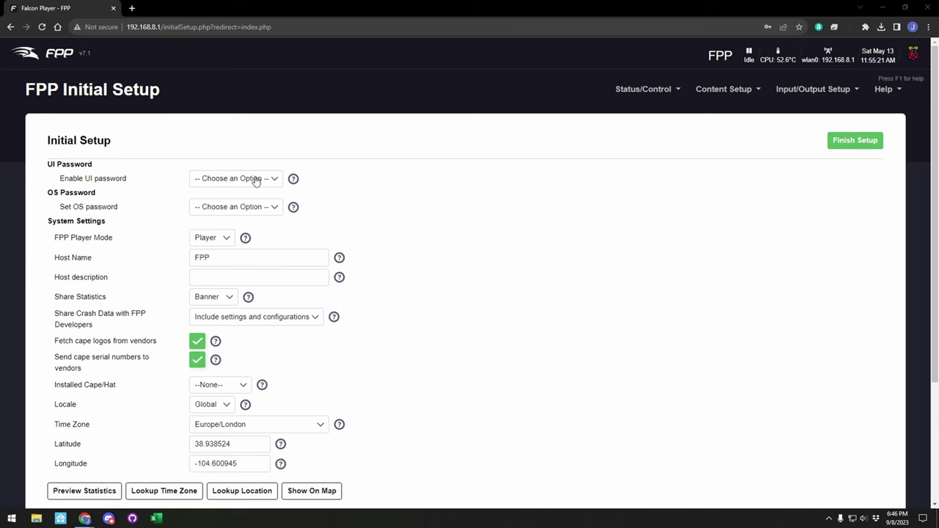
pyautogui.moveTo(294, 179)
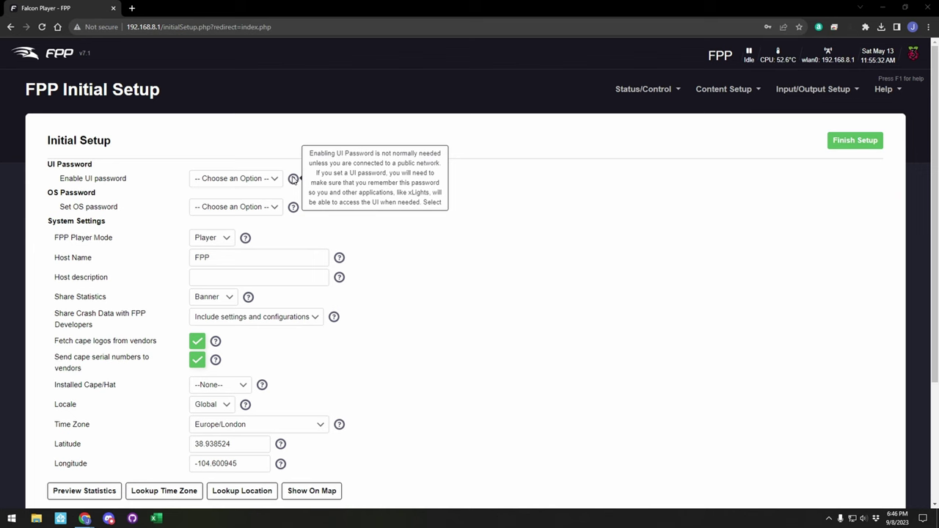
# - Disable the UI password and choose the default option for the OS password in the initial setup
pyautogui.click(270, 180)
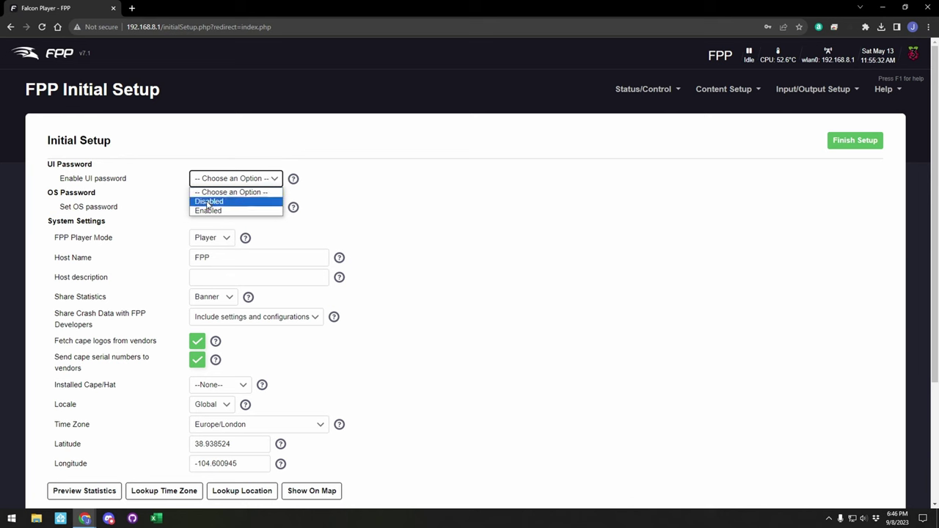
pyautogui.click(209, 202)
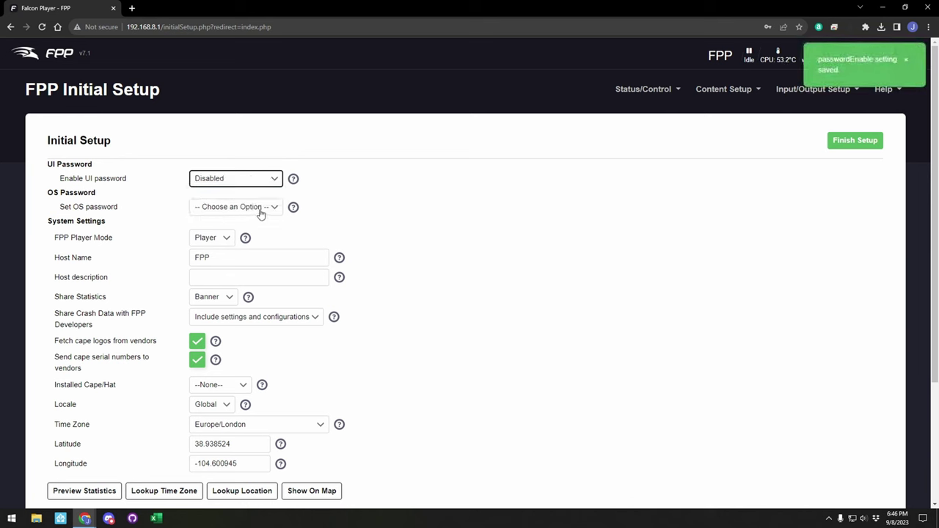
pyautogui.moveTo(291, 210)
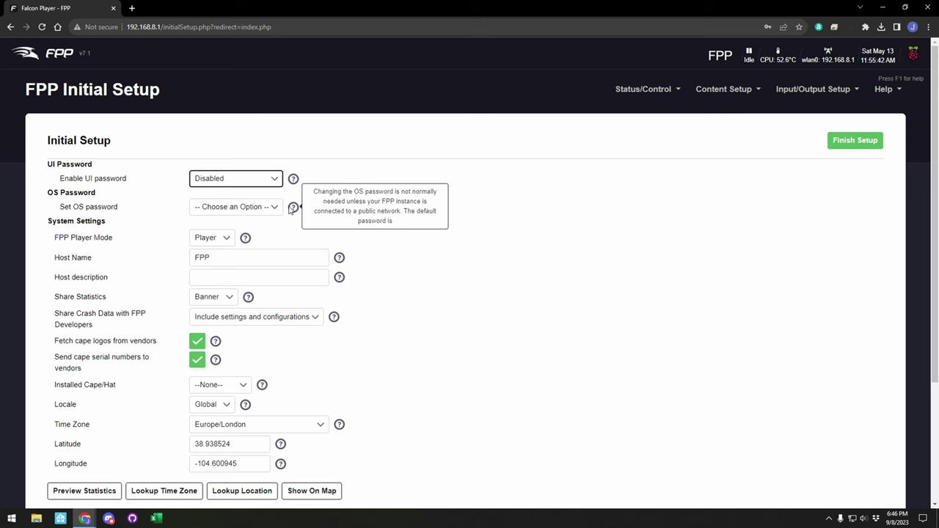
pyautogui.click(275, 208)
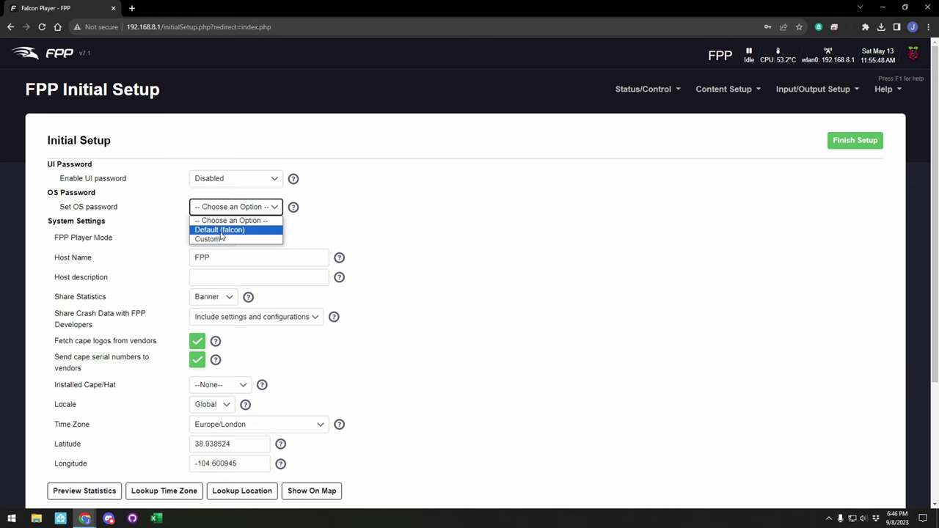
pyautogui.press('Escape')
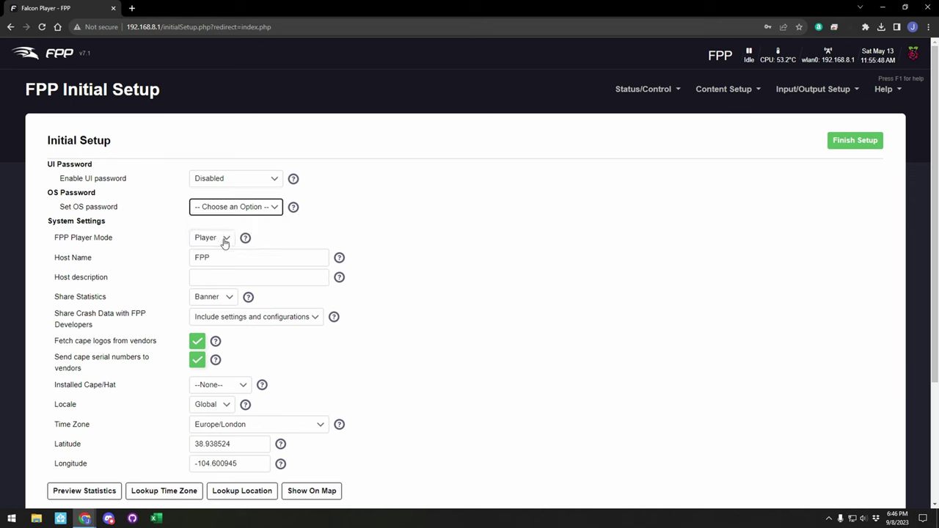
pyautogui.moveTo(245, 238)
pyautogui.press('Down')
# - Set the host name to FPP-Pi and the host description to Pi Player
pyautogui.click(231, 256)
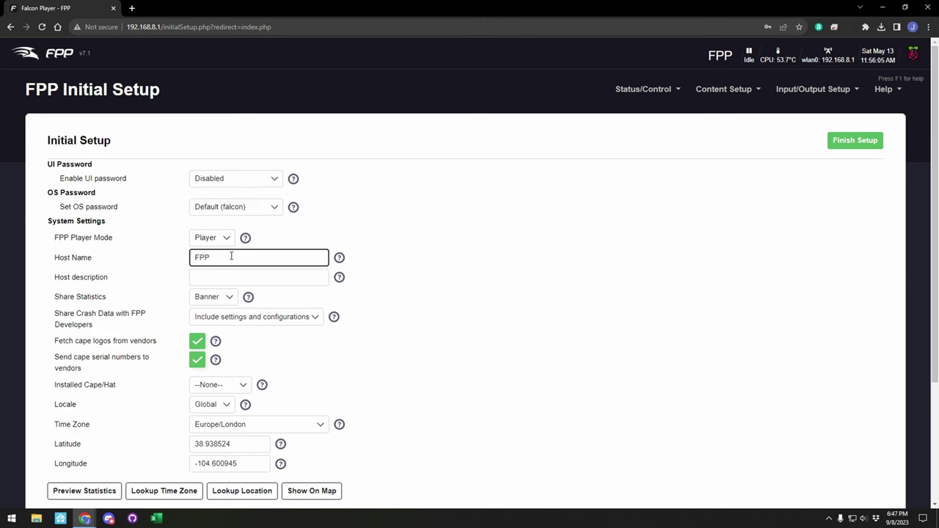
pyautogui.write('-Pi')
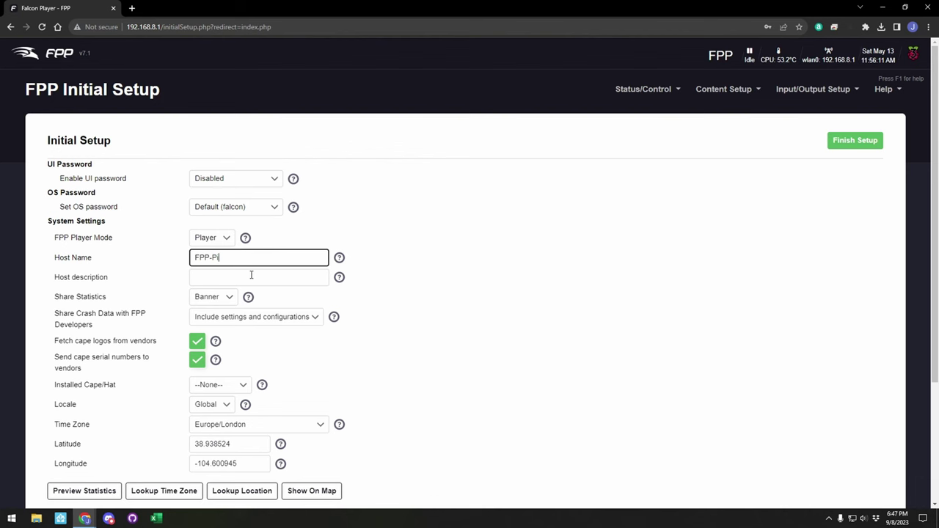
pyautogui.click(251, 275)
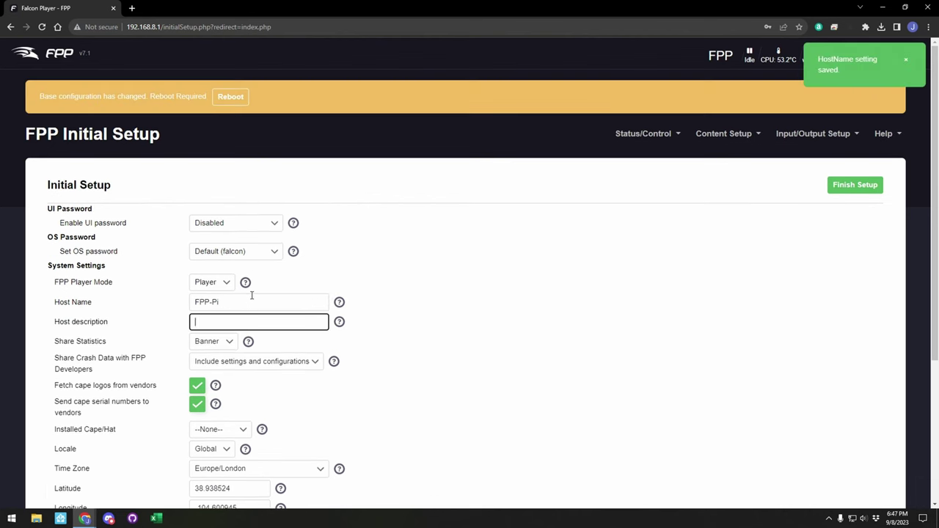
pyautogui.write('Pi Plyer')
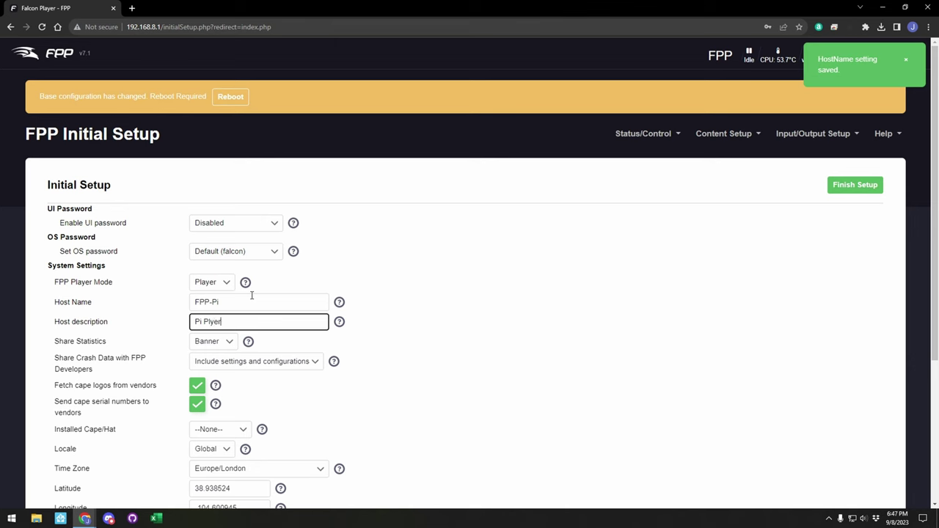
pyautogui.press('BackSpace')
pyautogui.press('BackSpace')
pyautogui.press('BackSpace')
pyautogui.write('a')
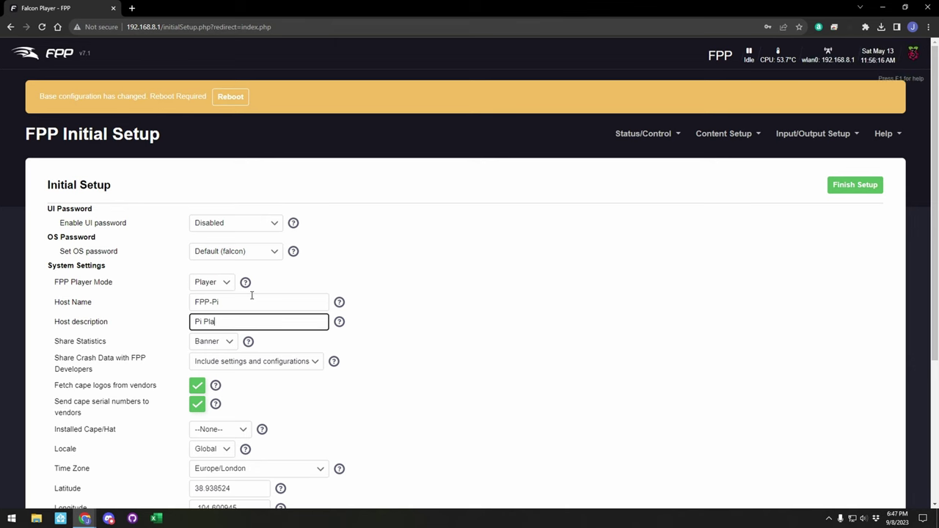
pyautogui.write('yer')
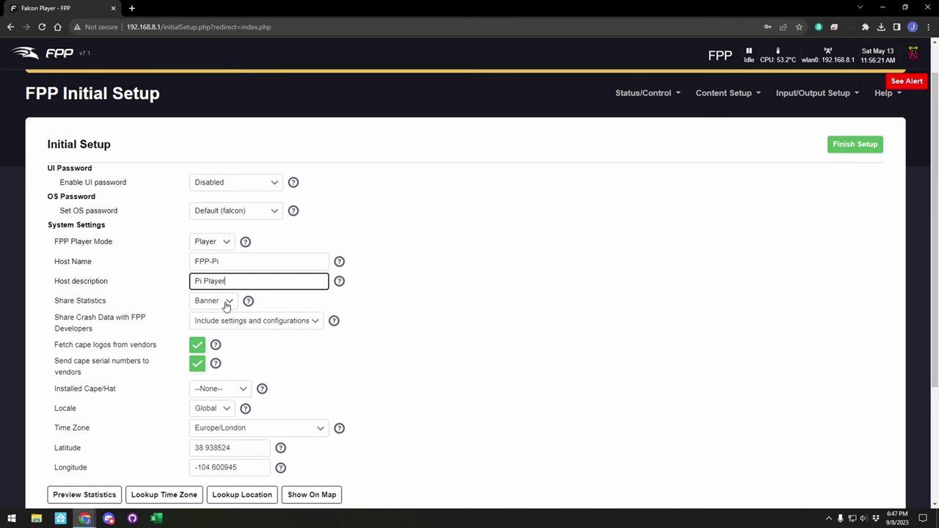
# - Set Share Statistics to Enabled and crash data sharing with FPP developers to Include settings and configurations
pyautogui.moveTo(247, 303)
pyautogui.click(224, 301)
pyautogui.click(208, 314)
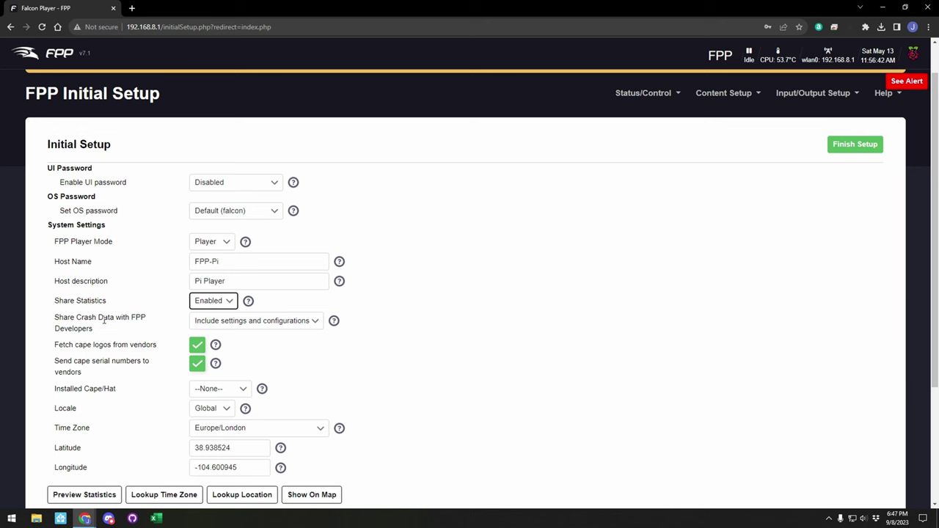
pyautogui.click(264, 327)
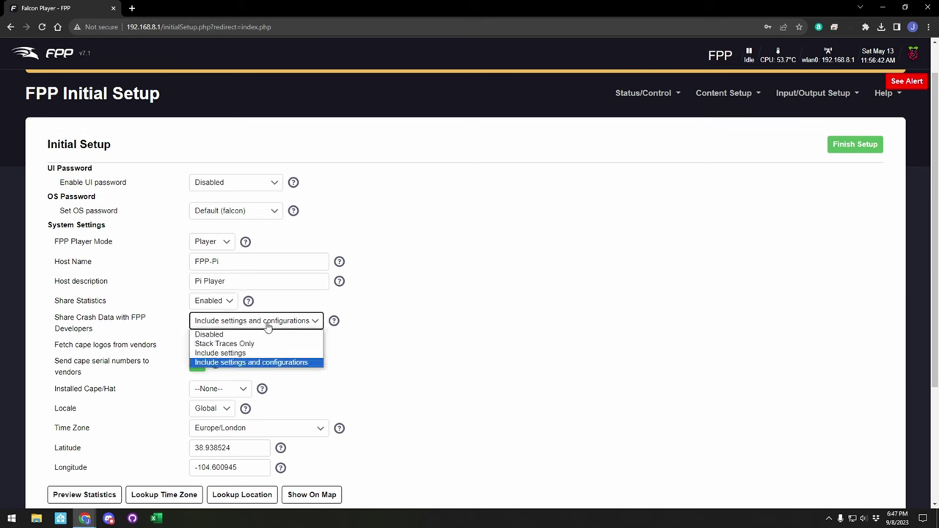
pyautogui.click(296, 363)
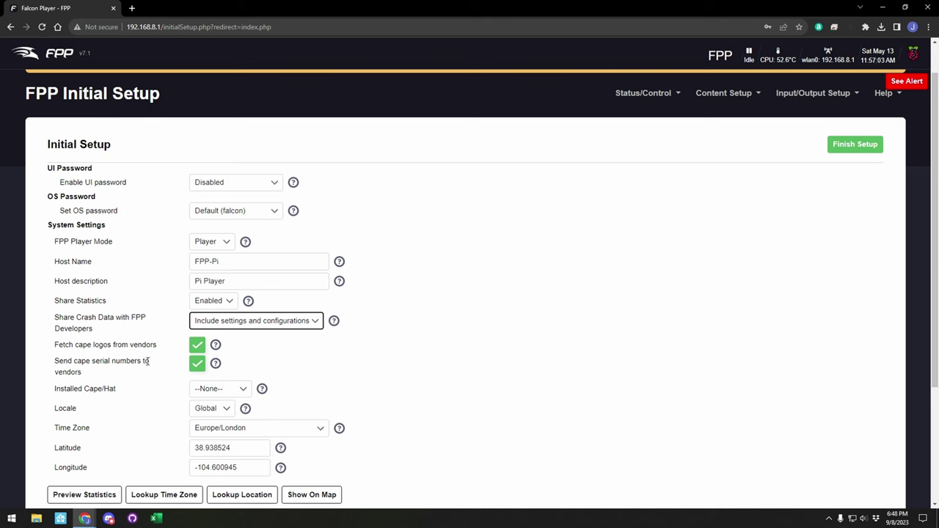
# - Leave the installed cape/hat at None and set the locale to USA
pyautogui.moveTo(215, 366)
pyautogui.click(239, 390)
pyautogui.click(324, 383)
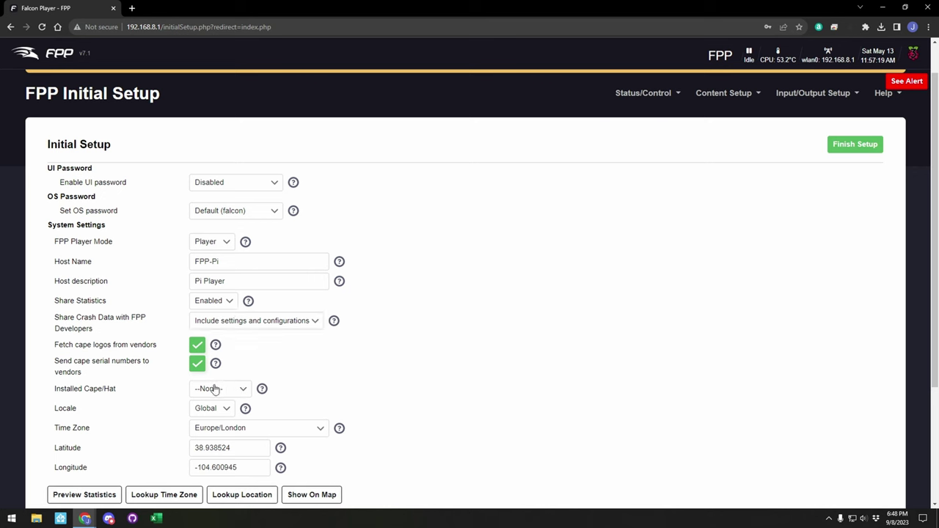
pyautogui.click(229, 411)
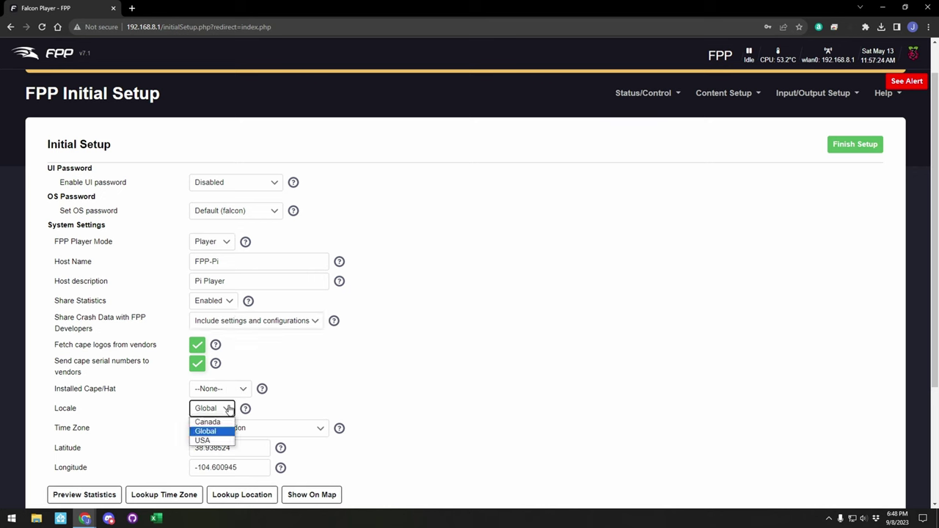
pyautogui.click(212, 441)
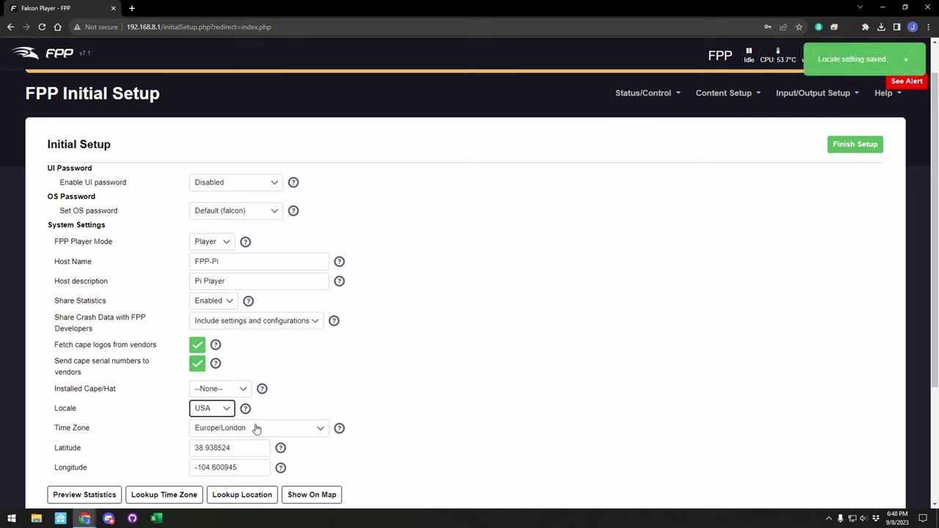
# - Fill in the time zone, latitude and longitude using the time zone and location lookups, and clear the notifications
pyautogui.click(197, 470)
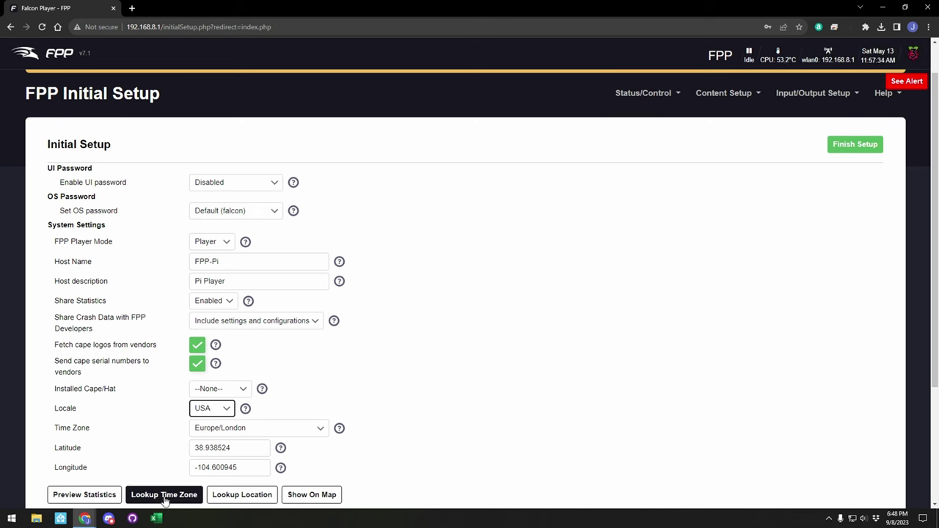
pyautogui.click(165, 499)
pyautogui.click(220, 497)
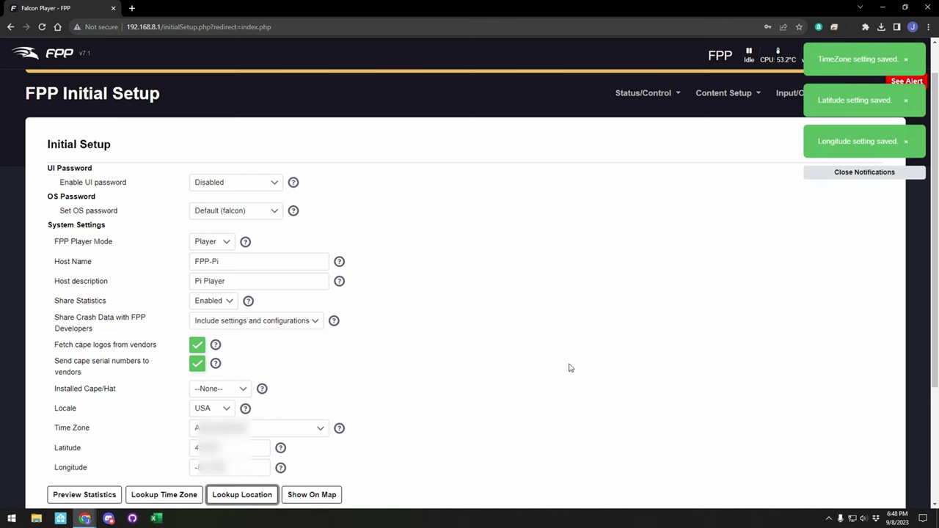
pyautogui.click(863, 172)
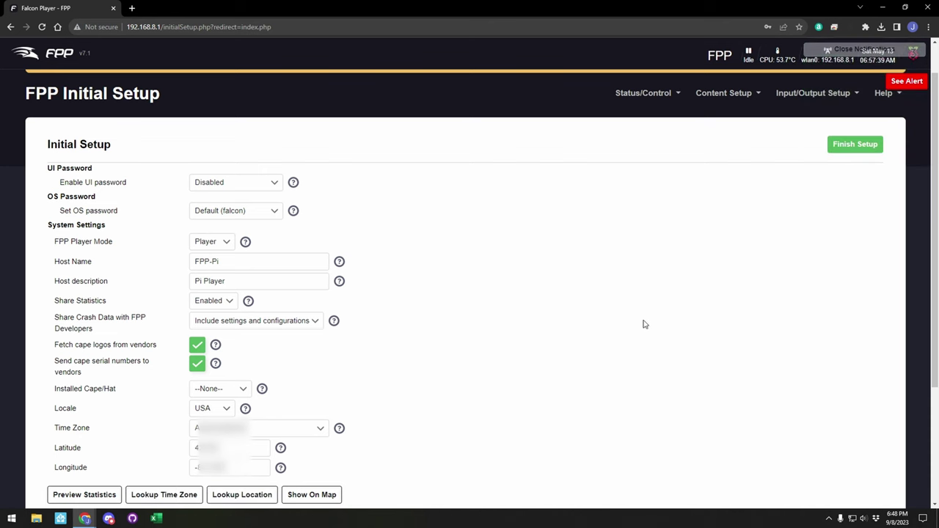
# - Finish the FPP initial setup and dismiss the browser's offer to save the password
pyautogui.scroll(-1, 449, 353)
pyautogui.scroll(1, 495, 346)
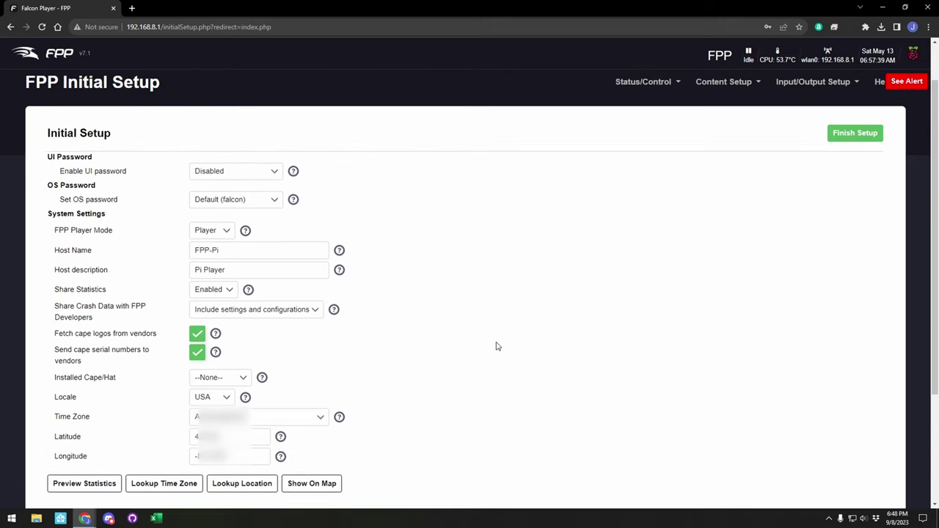
pyautogui.click(855, 136)
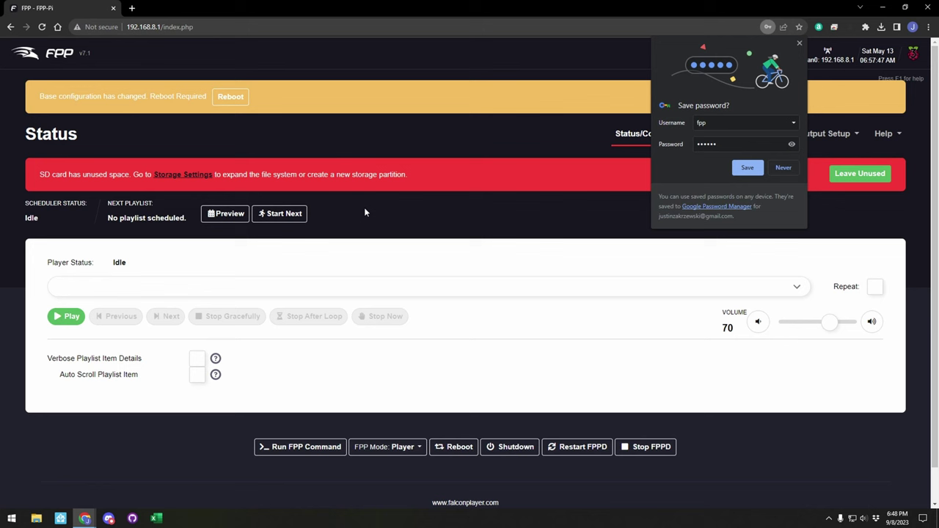
pyautogui.click(799, 44)
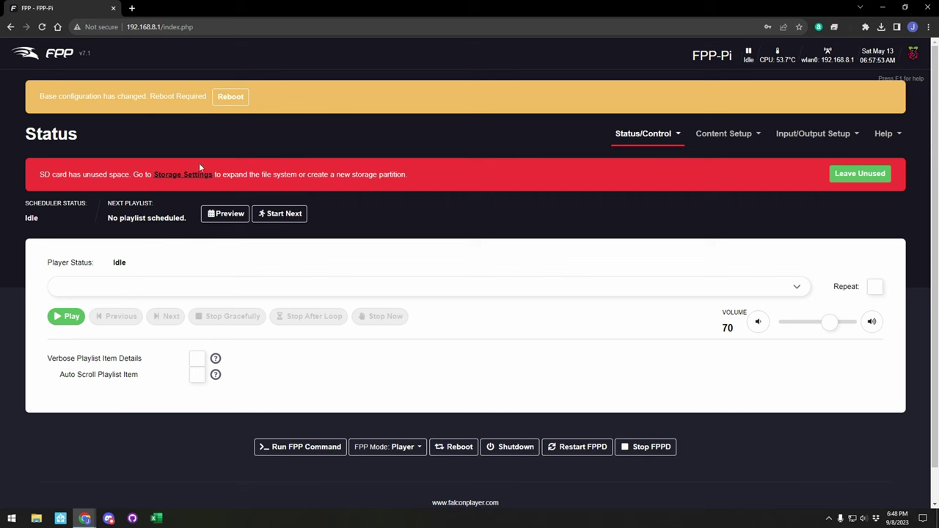
# - In the network configuration, set wlan0 to use the SSID ASUS, enter the WPA pre-shared key, and update the interface
pyautogui.click(654, 140)
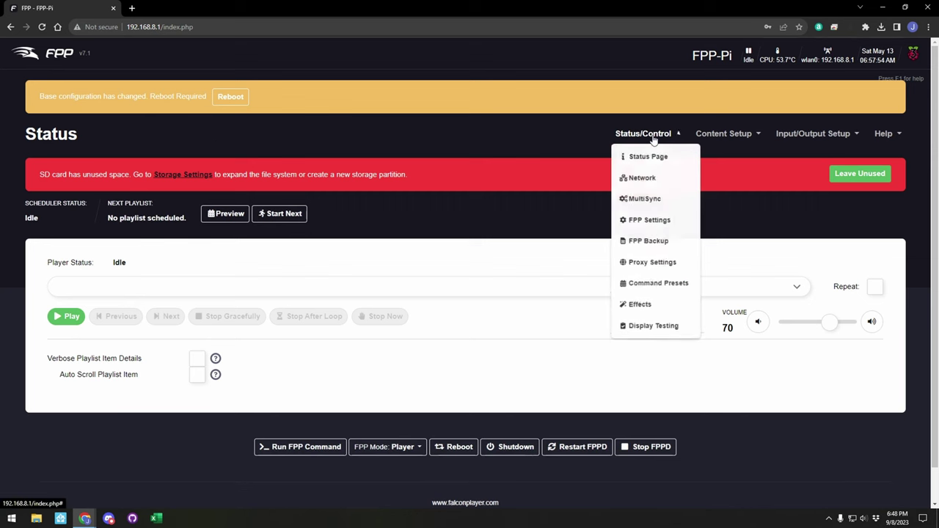
pyautogui.click(641, 183)
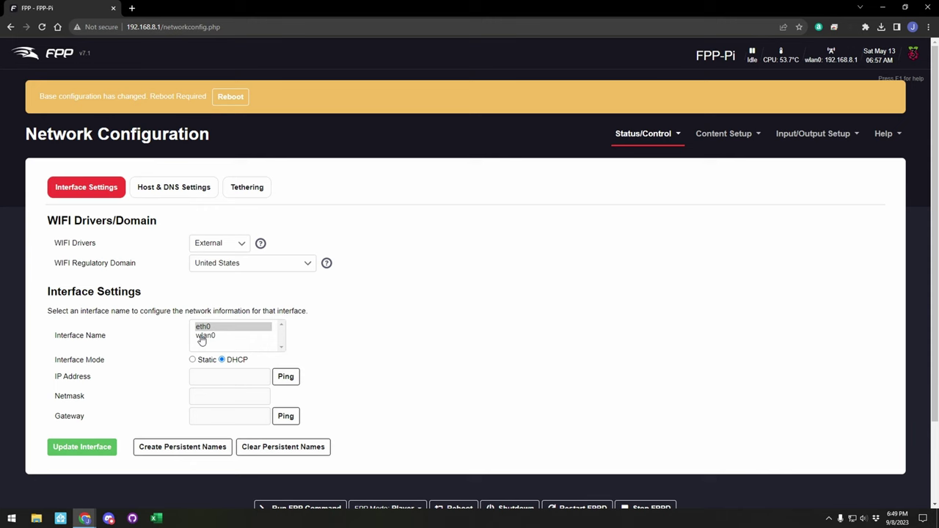
pyautogui.click(203, 336)
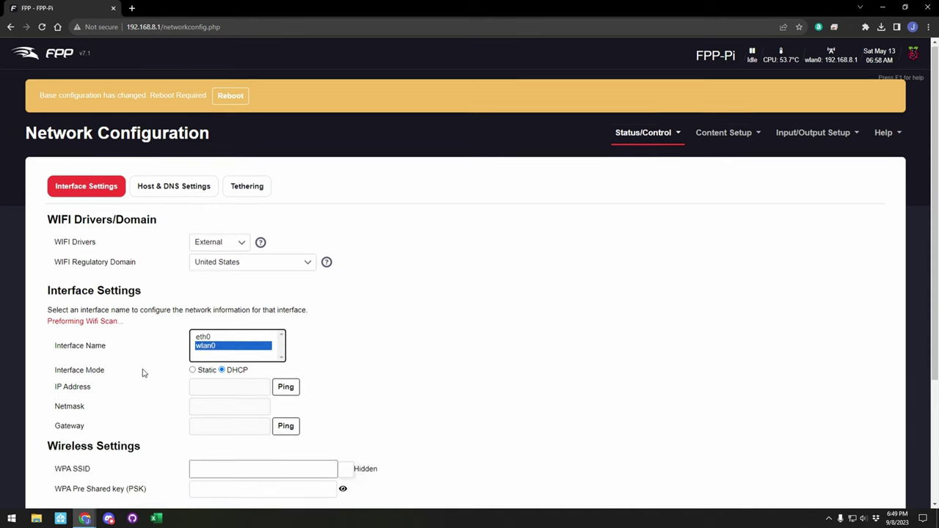
pyautogui.click(223, 401)
pyautogui.write('A')
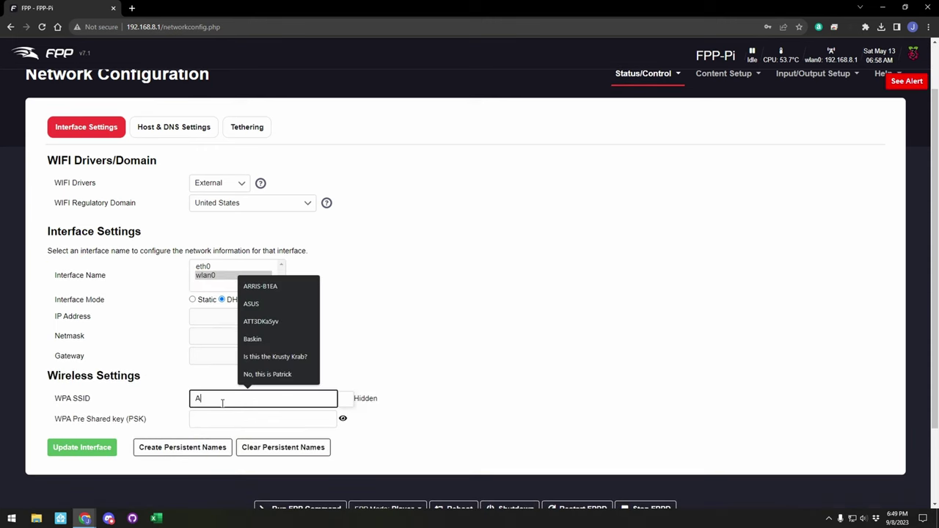
pyautogui.write('SUS')
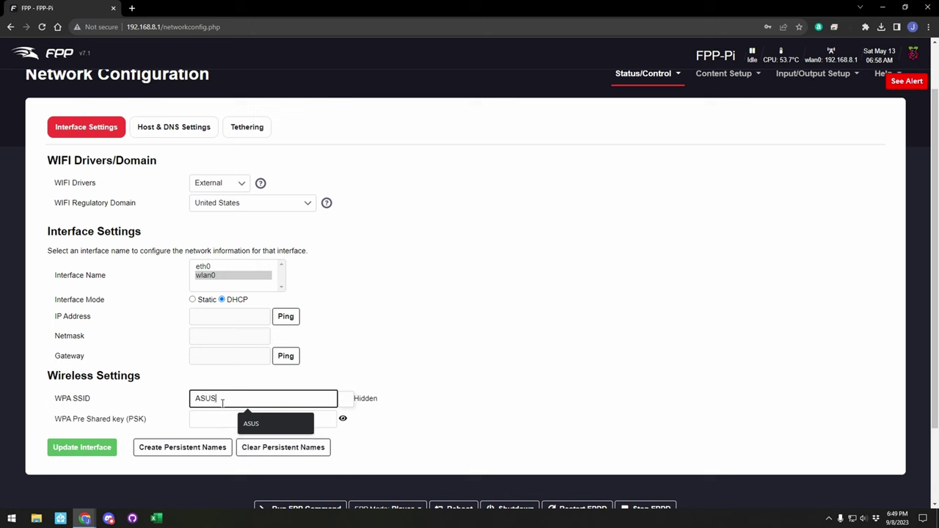
pyautogui.press('Tab')
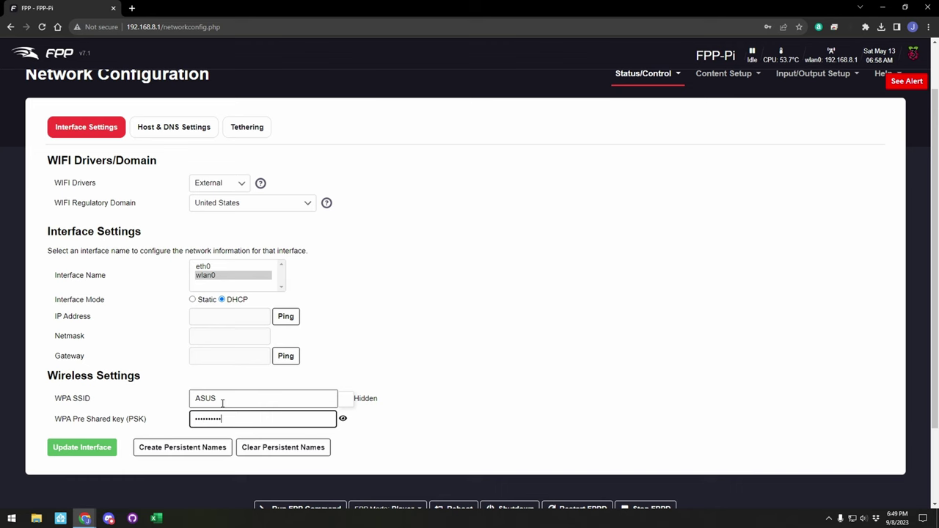
pyautogui.click(98, 448)
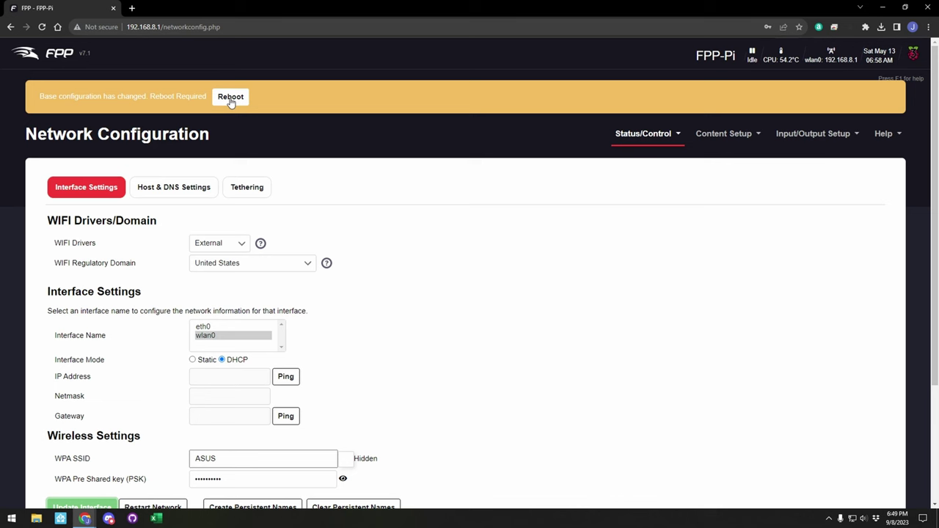
# - Reboot the Falcon Player and open its web interface at 192.168.0.30
pyautogui.click(230, 100)
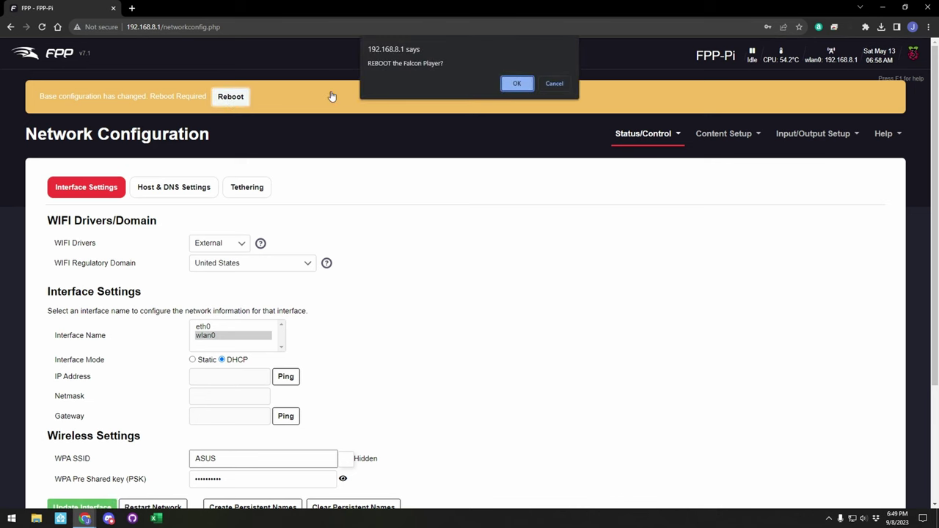
pyautogui.click(515, 81)
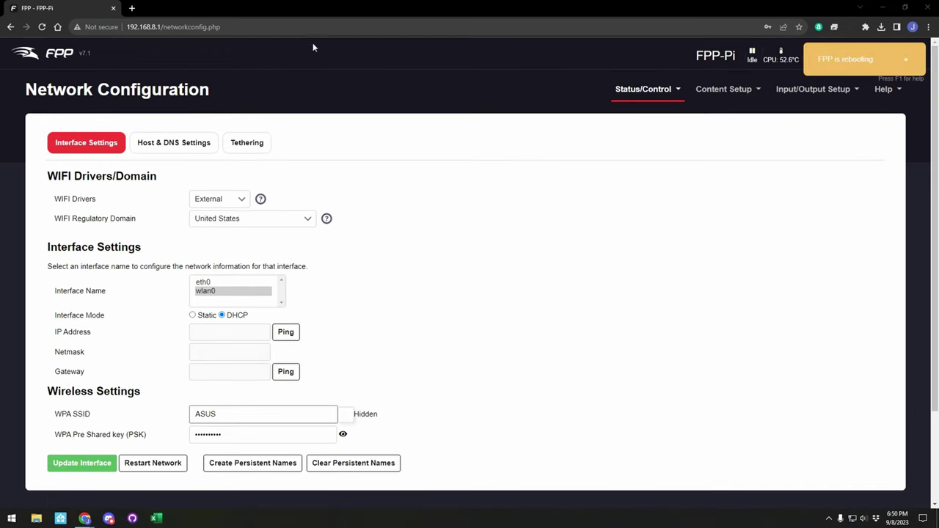
pyautogui.click(210, 28)
pyautogui.write('19')
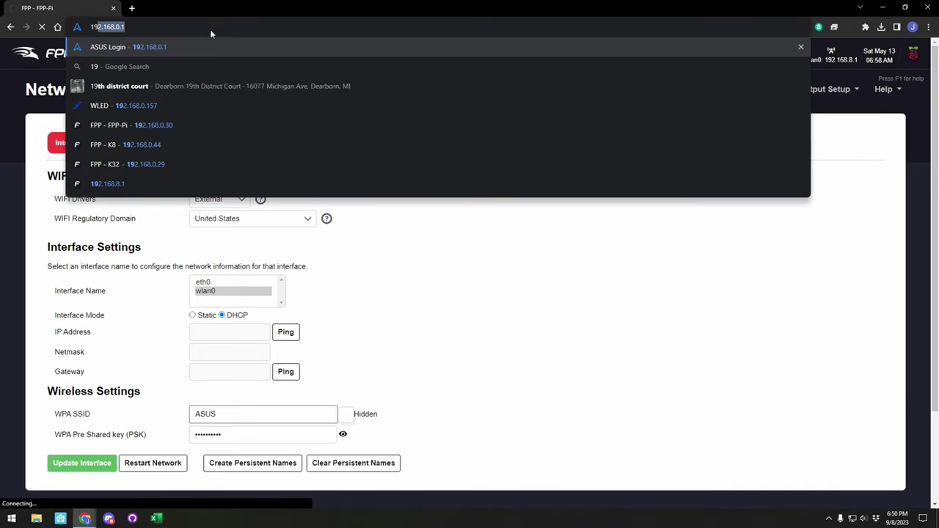
pyautogui.write('2.168.0.30')
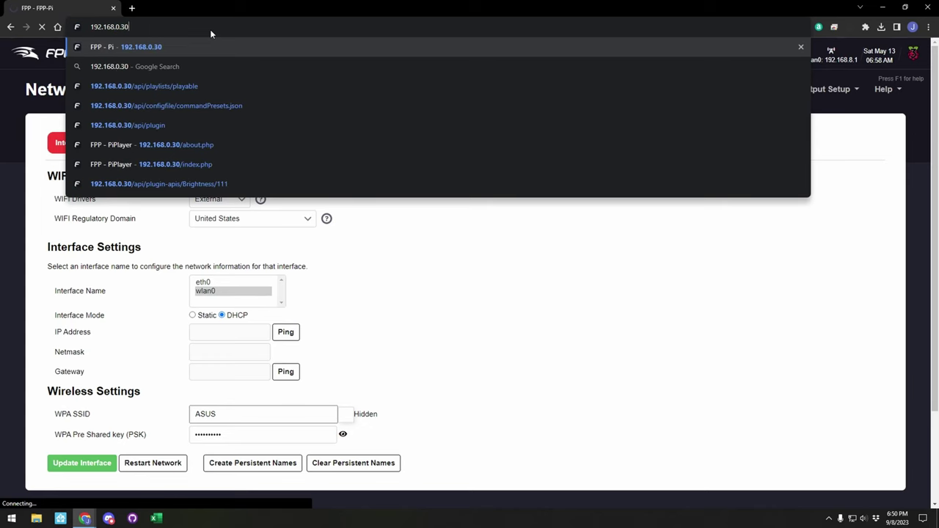
pyautogui.press('Return')
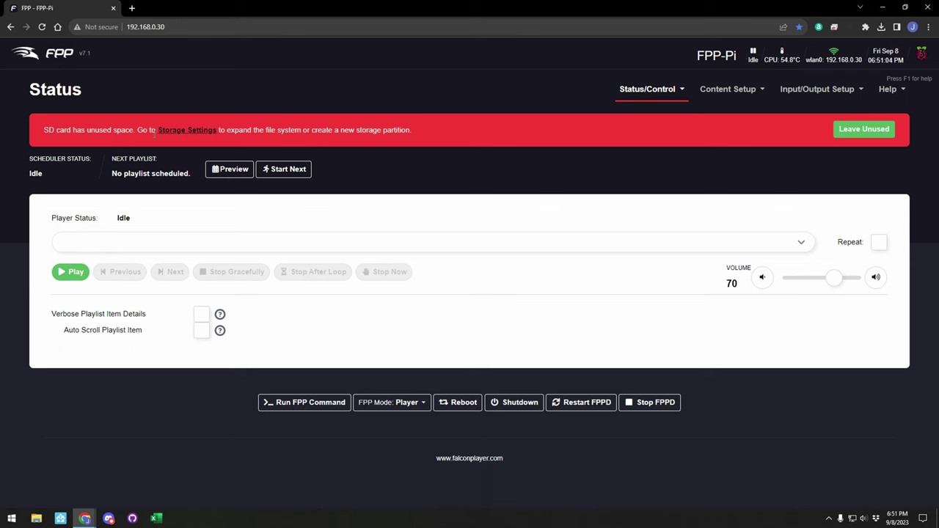
# - Grow the file system to use the entire SD card in the storage settings, and reboot the Falcon Player to apply it
pyautogui.click(200, 136)
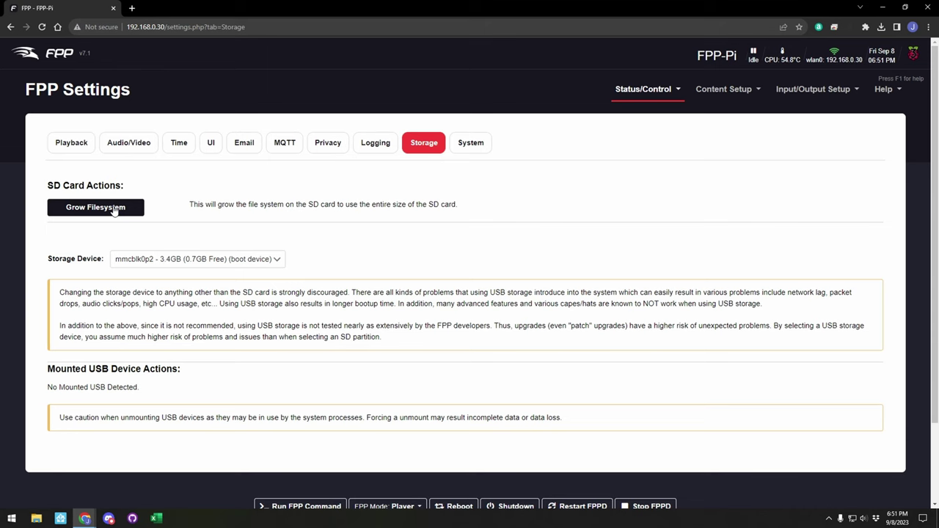
pyautogui.click(115, 210)
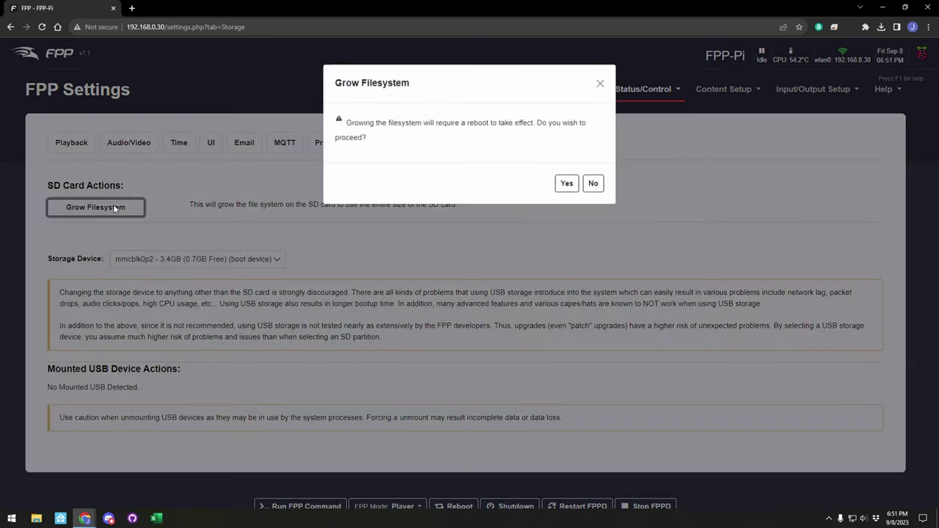
pyautogui.click(566, 193)
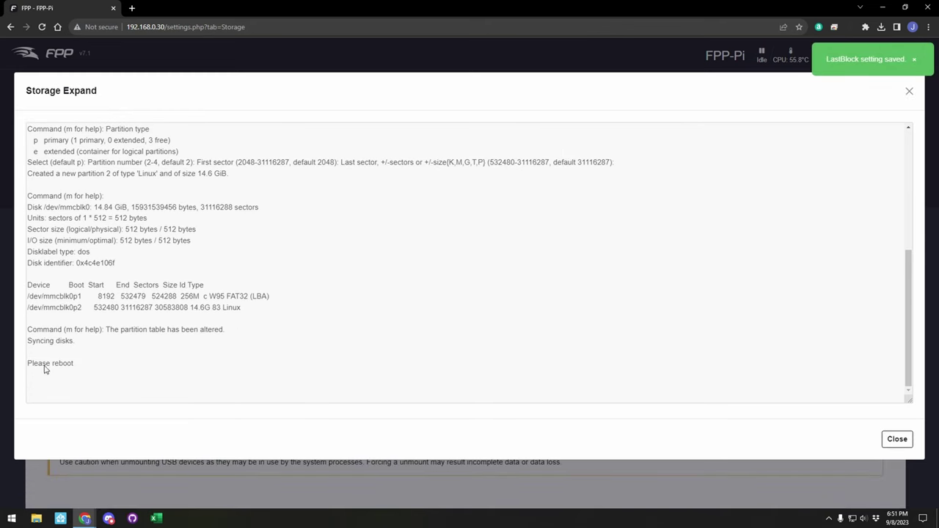
pyautogui.click(897, 439)
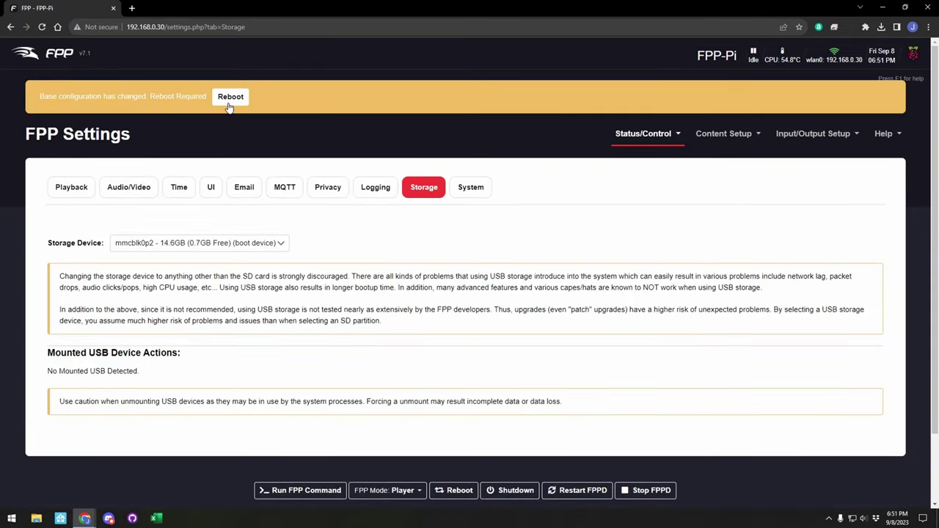
pyautogui.click(229, 102)
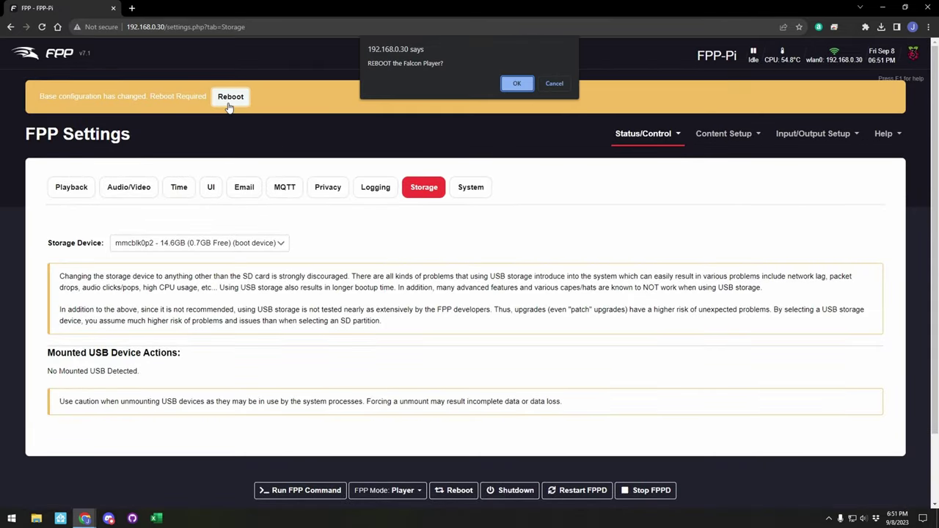
pyautogui.click(516, 83)
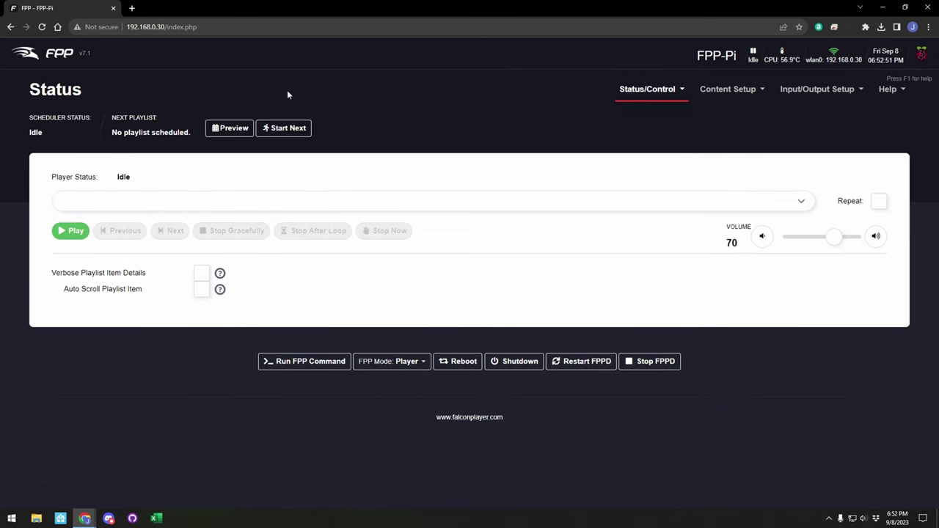
# - Open the About FPP page to check the version information and disk utilization
pyautogui.click(890, 90)
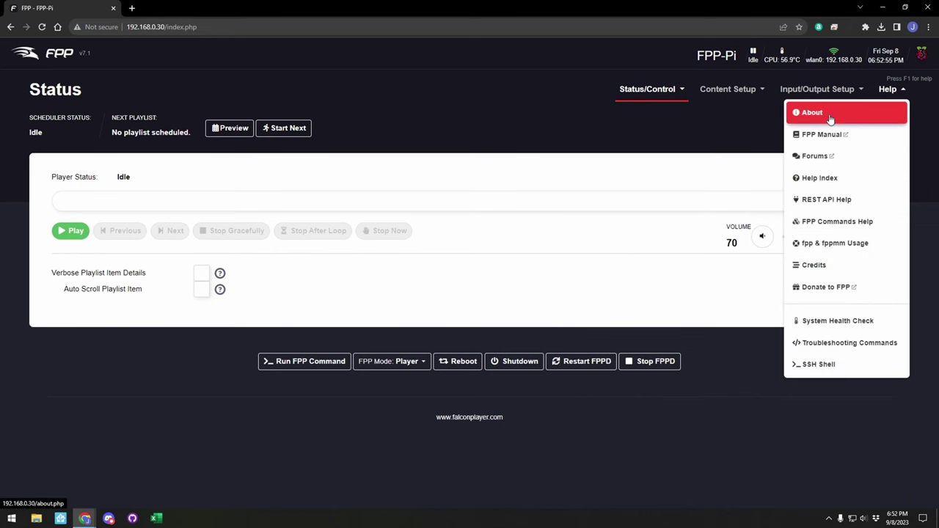
pyautogui.click(880, 115)
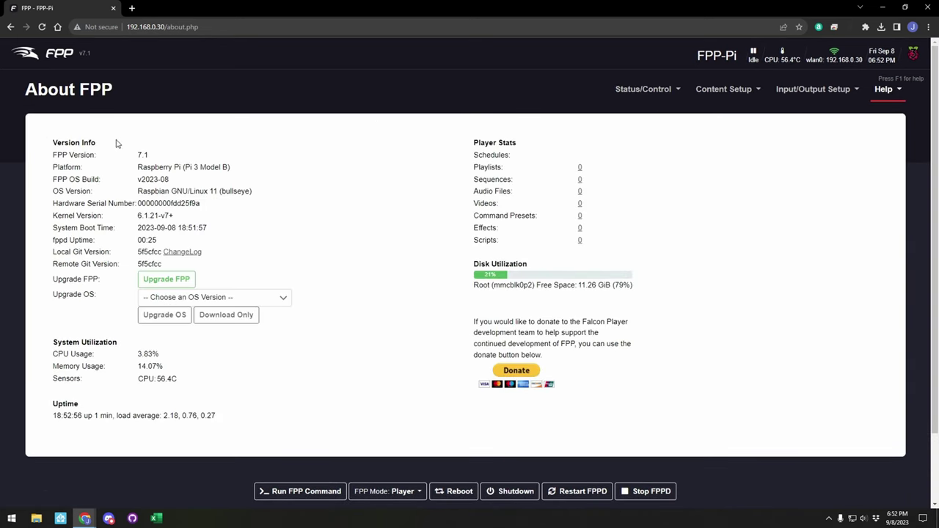